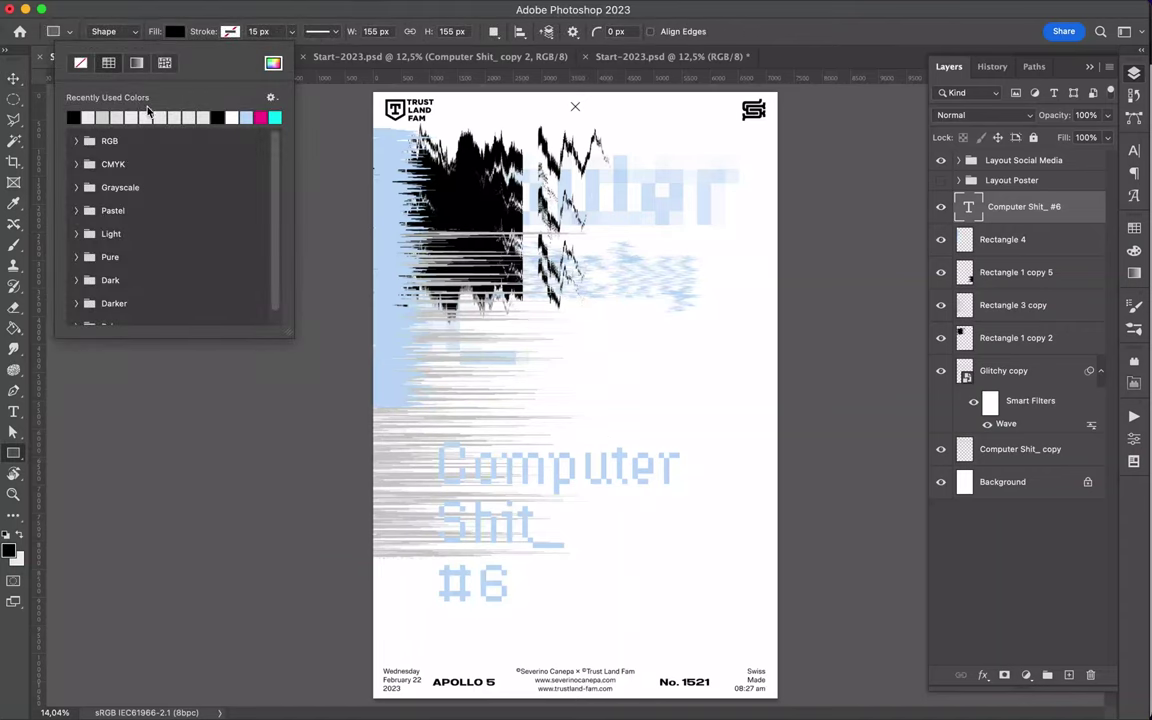
Draw a rectangle across the poster with a white fill and an 85 px light-blue stroke
click(395, 215)
mouse_move(389, 125)
mouse_down()
mouse_move(761, 637)
mouse_move(766, 661)
mouse_up()
key(a)
click(235, 31)
click(335, 63)
click(864, 69)
click(291, 31)
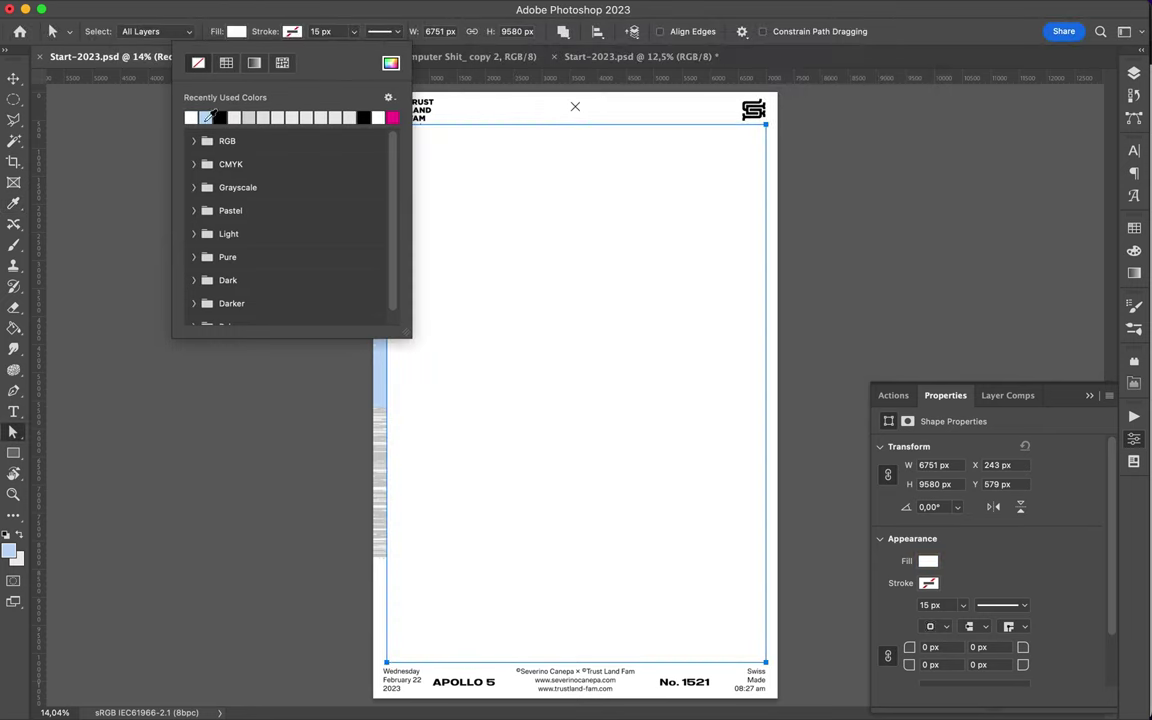
click(205, 117)
click(322, 31)
text(85v)
Offset the rectangle down-right and move Rectangle 4 above Rectangle 5 copy in the layer stack
mouse_move(496, 200)
mouse_down()
mouse_move(449, 224)
mouse_move(437, 360)
mouse_up()
click(1134, 73)
drag(1021, 301, 1021, 200)
shift+click(1035, 273)
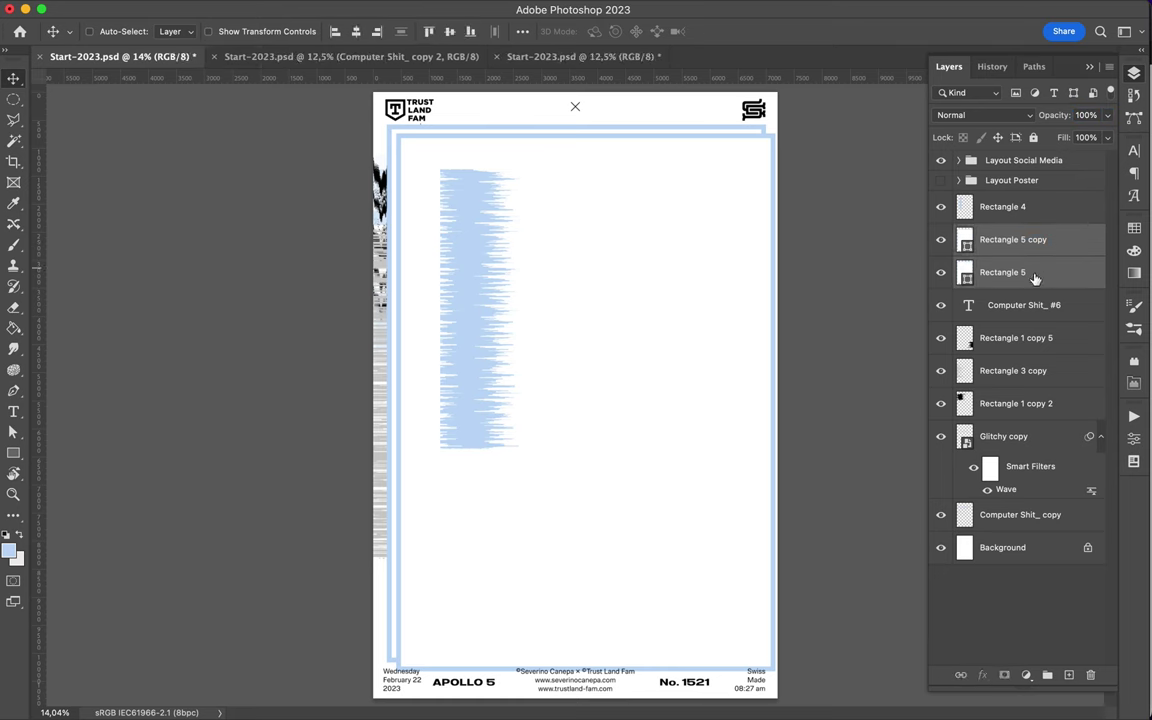
Send the frame layers to the back and copy an oval strip of streaks onto its own layer
key(ctrl+shift+bracketleft)
ctrl+click(437, 286)
key(m)
drag(447, 180, 466, 521)
key(ctrl+j)
key(v)
mouse_move(486, 340)
mouse_down()
mouse_move(792, 329)
mouse_move(395, 340)
mouse_up()
drag(375, 448, 553, 487)
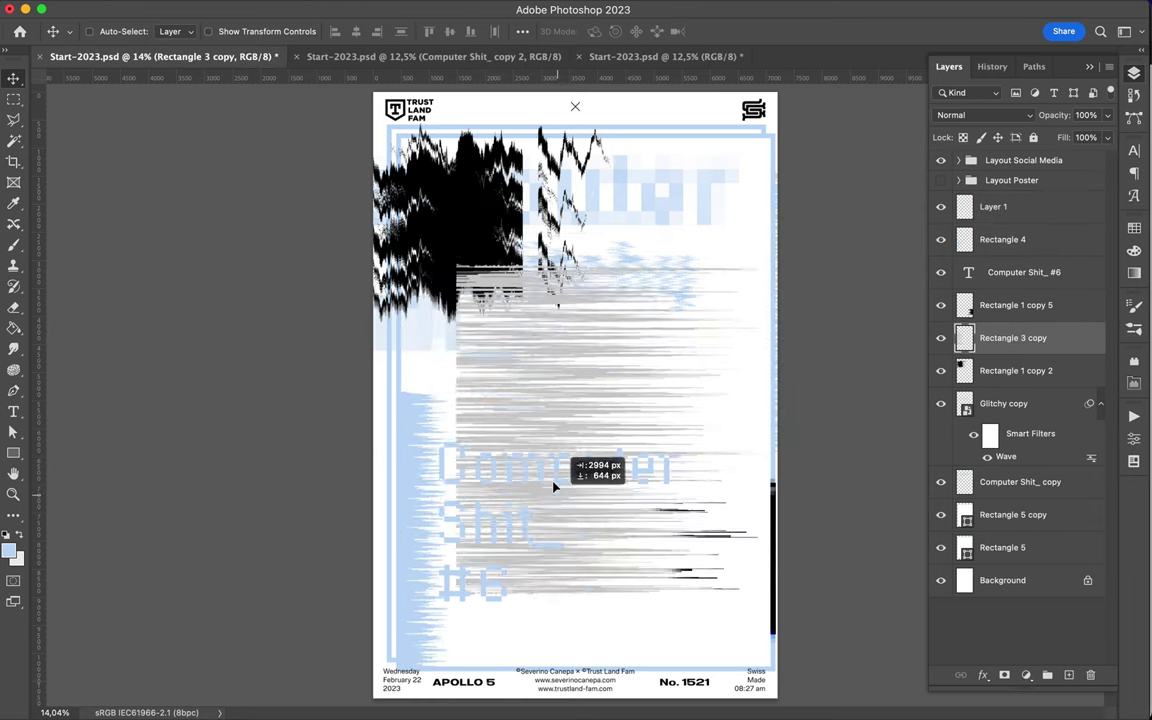
Apply Mosaic pixelation to the Rectangle 1 copy 5 black glitch and shift it right and down
click(1016, 305)
click(985, 115)
click(950, 44)
click(371, 9)
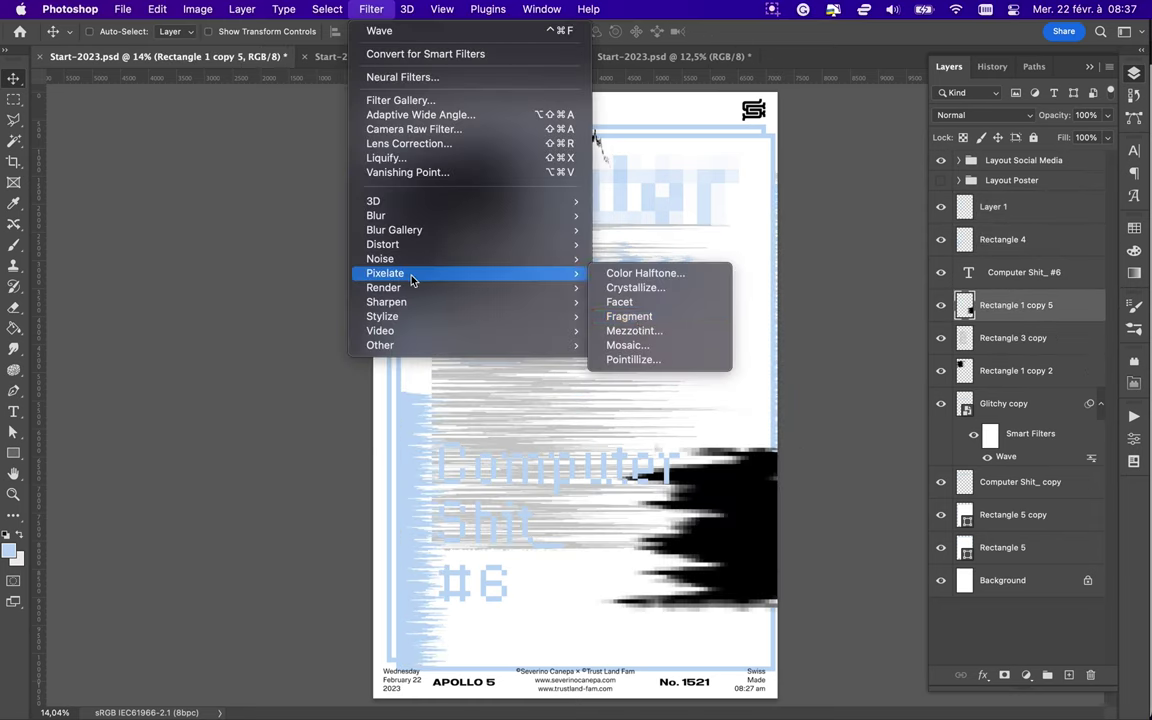
click(627, 345)
click(190, 40)
mouse_move(770, 515)
mouse_down()
mouse_move(795, 529)
mouse_move(514, 419)
mouse_up()
key(m)
Draw a light-blue rectangle over the lower poster, offset down and right
key(u)
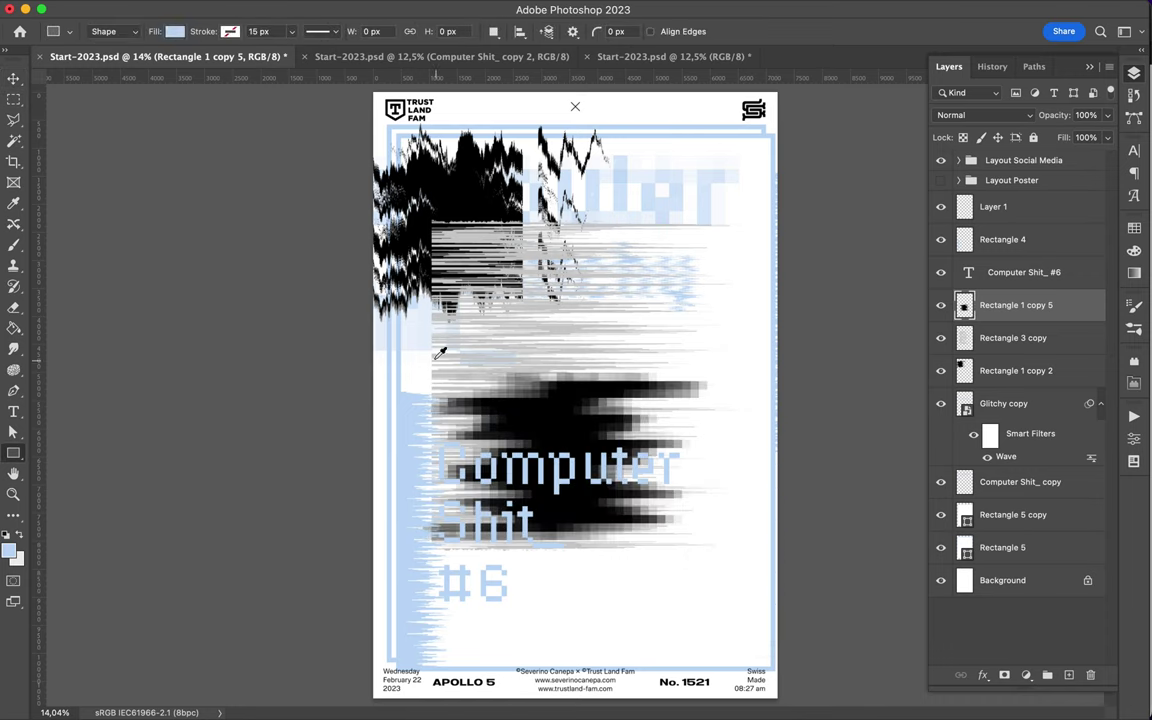
drag(395, 334, 738, 586)
key(v)
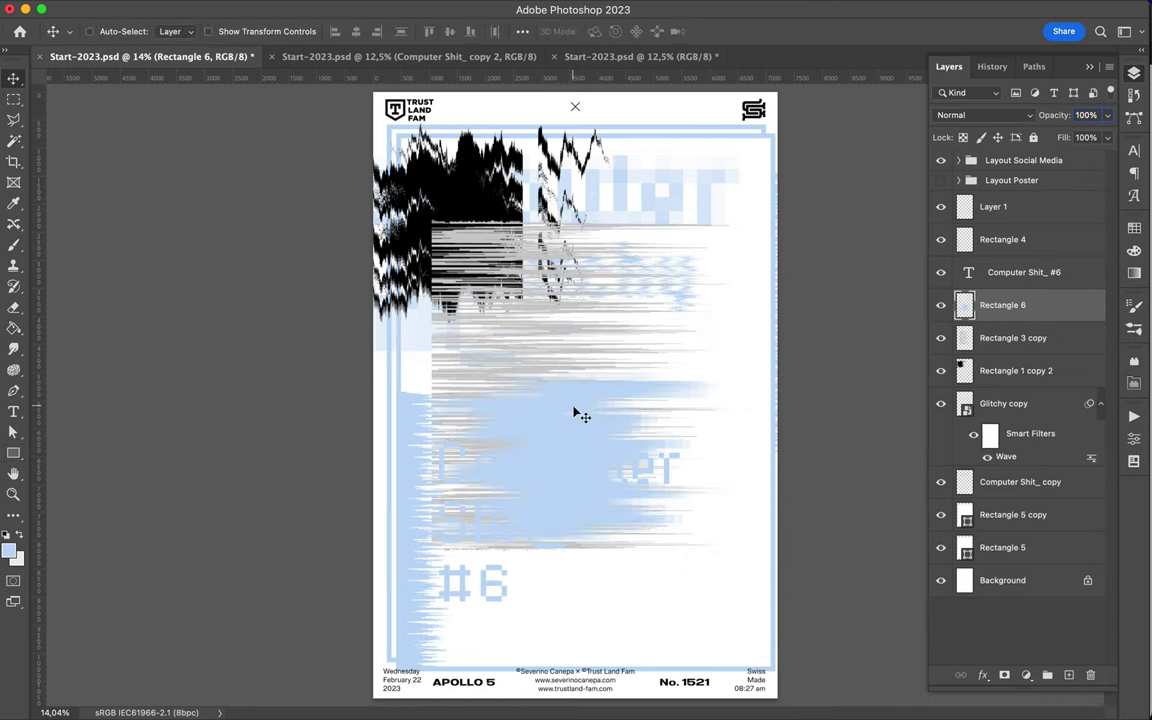
drag(578, 411, 770, 541)
Duplicate the 'Computer Shit_ #6' title as a black, right-aligned copy at the bottom right
key(t)
click(690, 495)
key(ctrl+j)
key(v)
mouse_move(645, 465)
mouse_down()
mouse_move(645, 383)
mouse_move(707, 499)
mouse_up()
click(1134, 172)
click(1000, 173)
drag(480, 497, 724, 505)
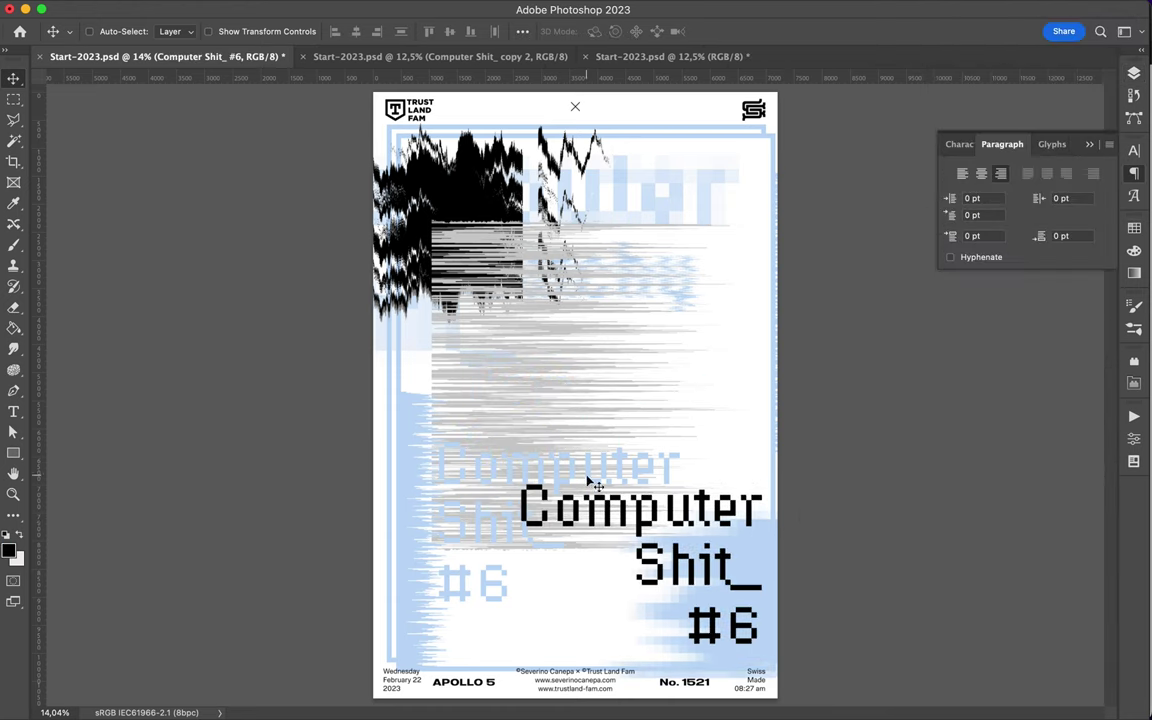
Move the faded blue title up-right and rotate the glitch copy layer a quarter turn
mouse_move(581, 465)
mouse_down()
mouse_move(696, 352)
mouse_move(660, 335)
mouse_up()
key(ctrl+t)
drag(566, 470, 452, 340)
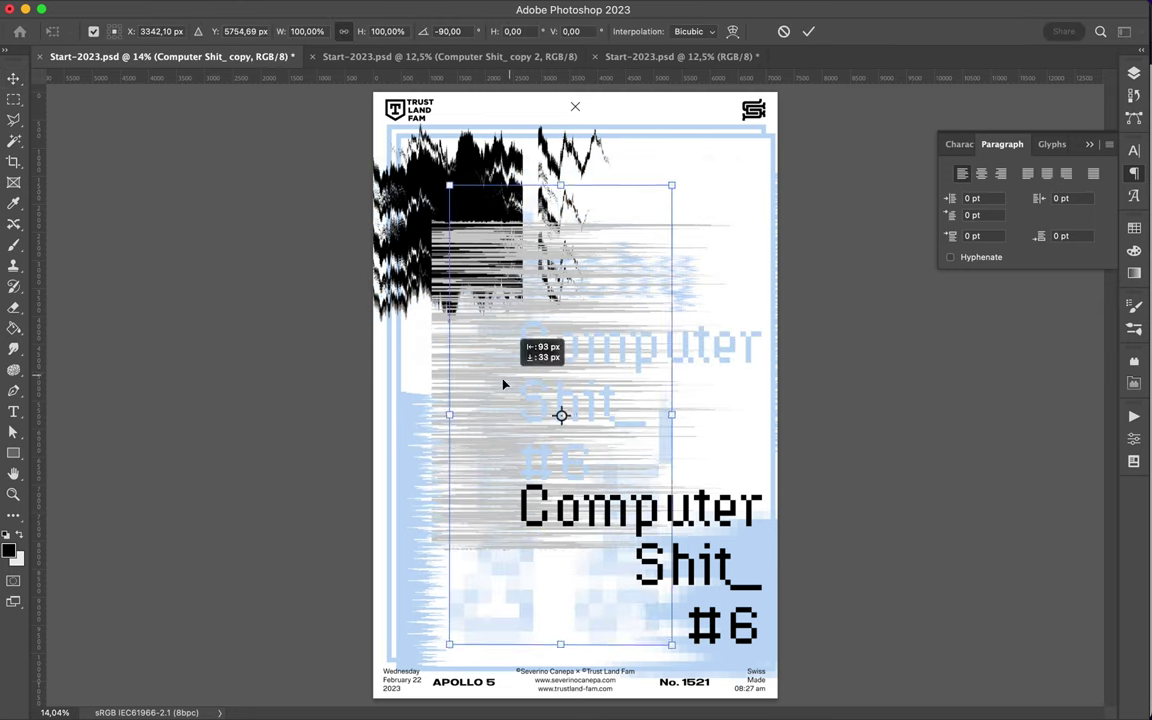
key(Return)
Cut striped oval circles from the grey streaks onto new layers and place Layer 4 above the Background
drag(488, 260, 431, 180)
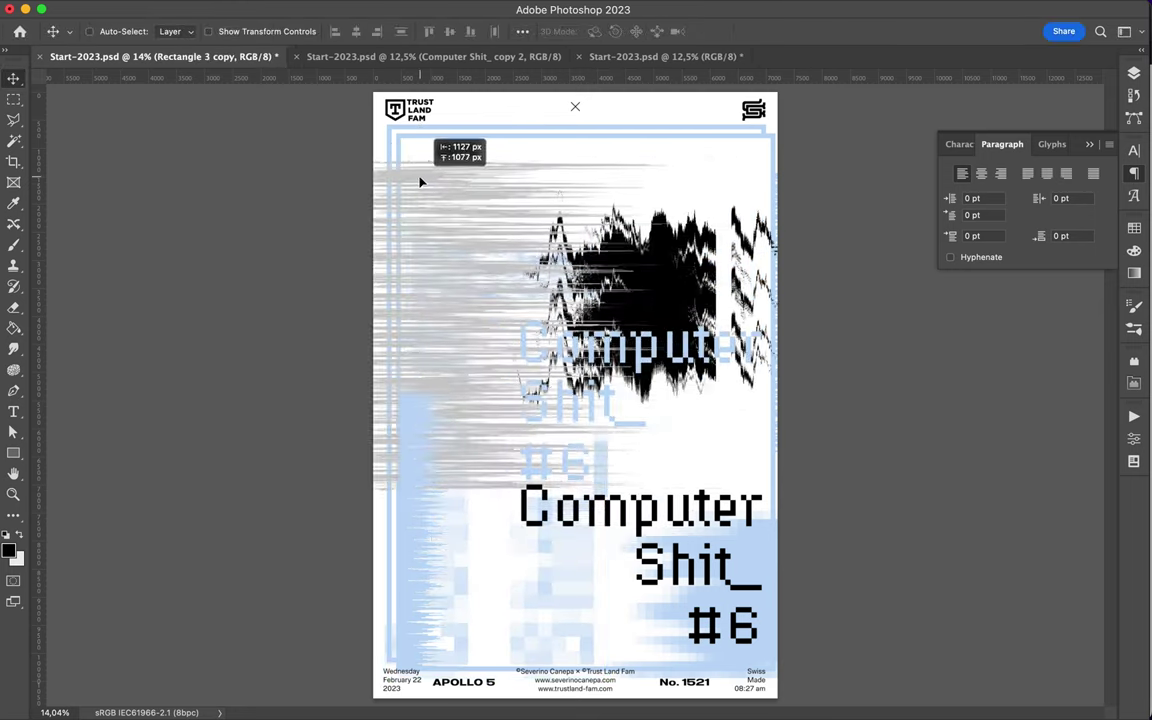
key(m)
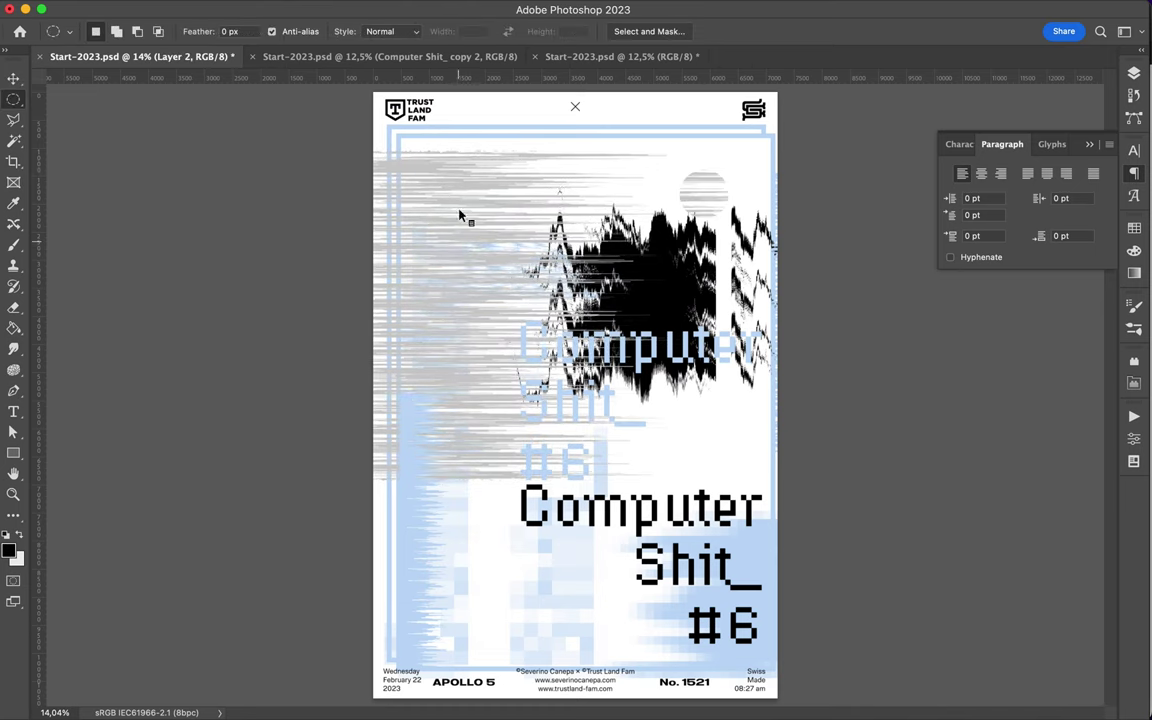
key(v)
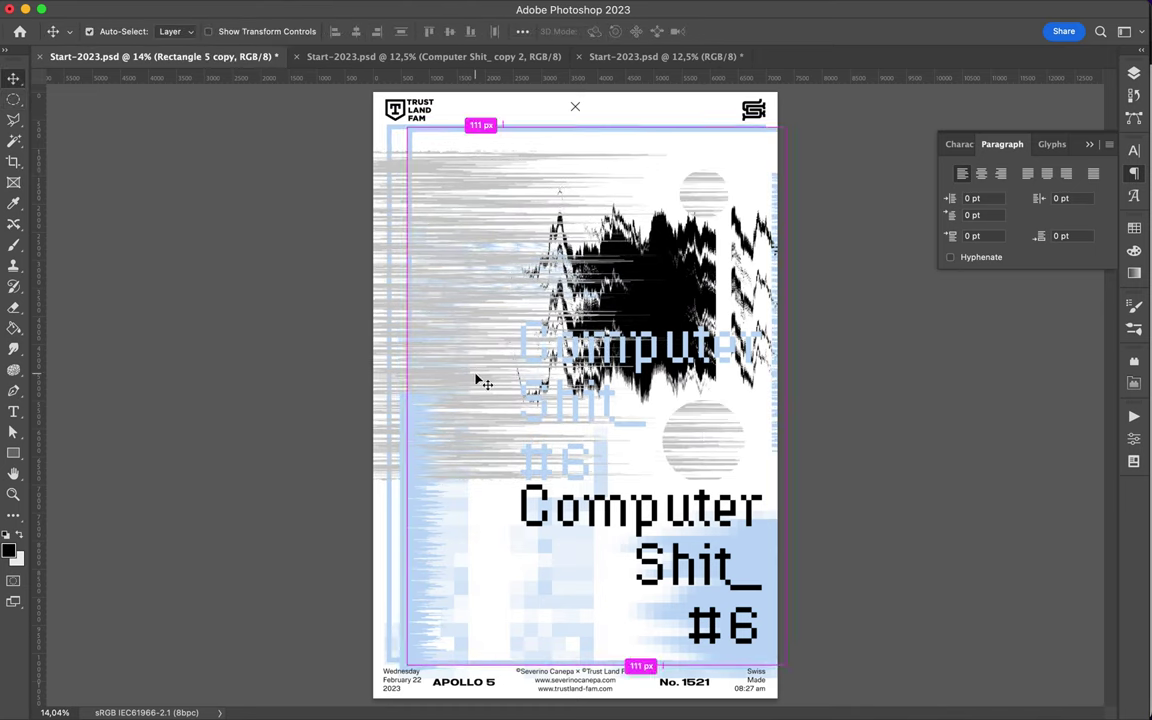
drag(476, 378, 476, 268)
key(m)
key(super+j)
key(v)
click(1134, 73)
drag(1015, 562, 1015, 632)
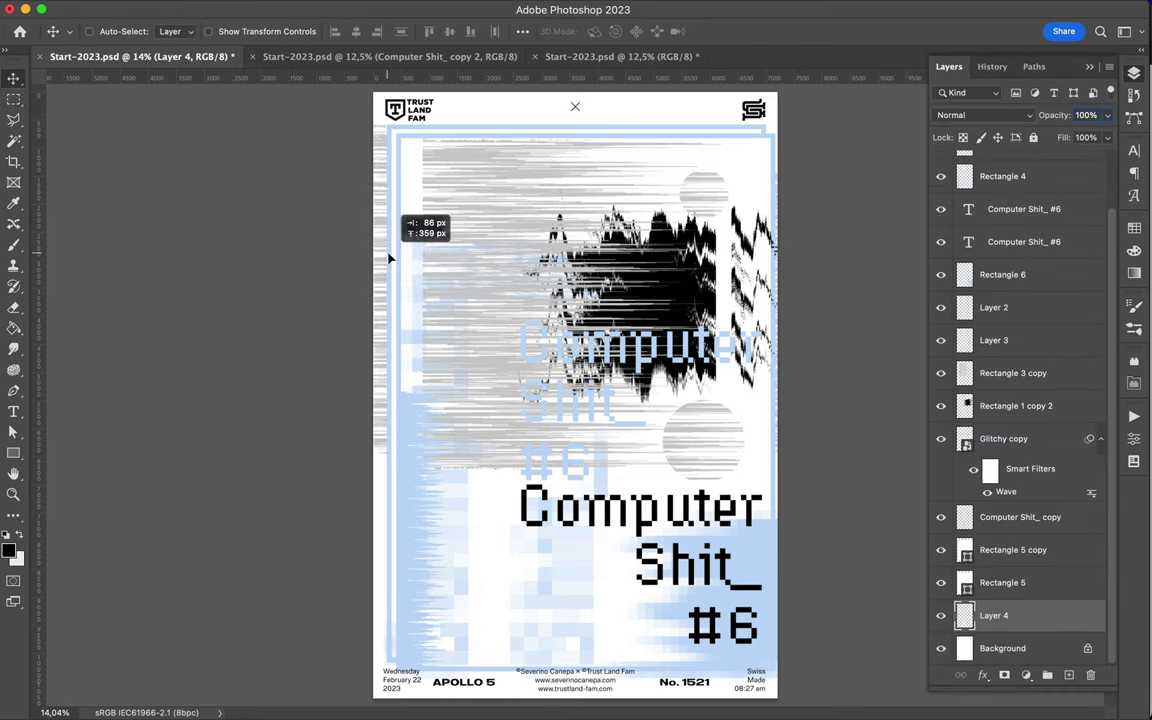
Shift the grey streak block right, duplicate Rectangle 3 copy, and trim a rectangular part of the streaks
drag(741, 378, 815, 443)
key(super+j)
key(super+t)
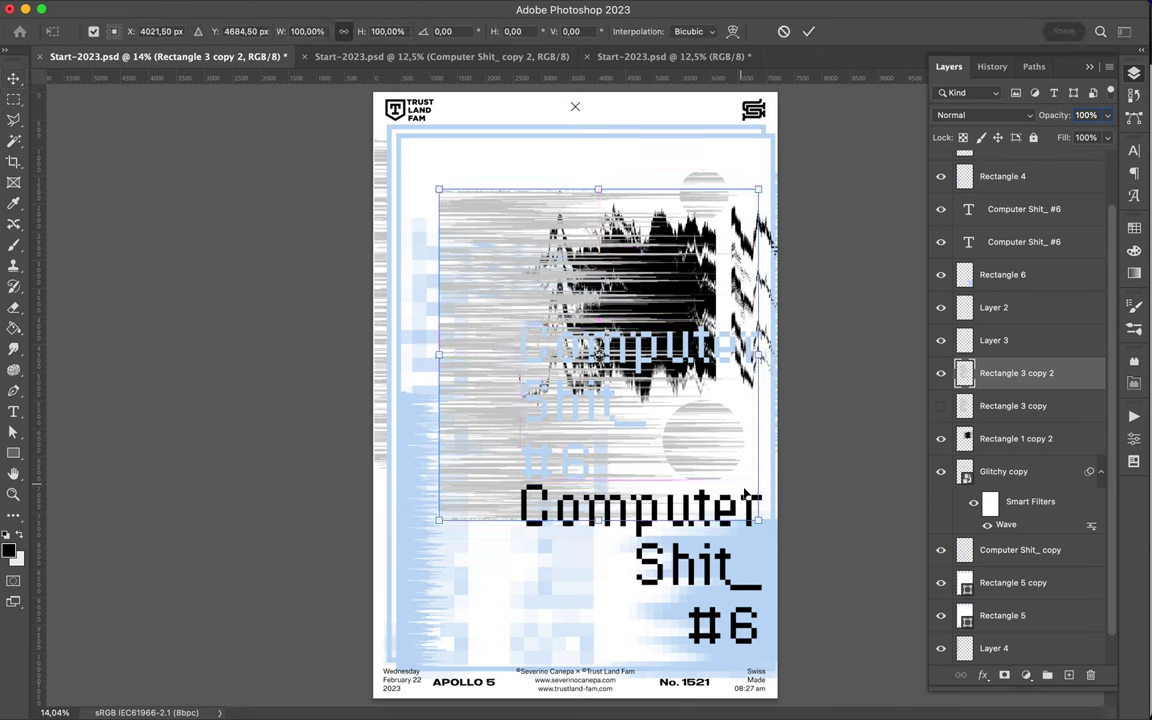
key(Return)
key(m)
drag(450, 228, 428, 222)
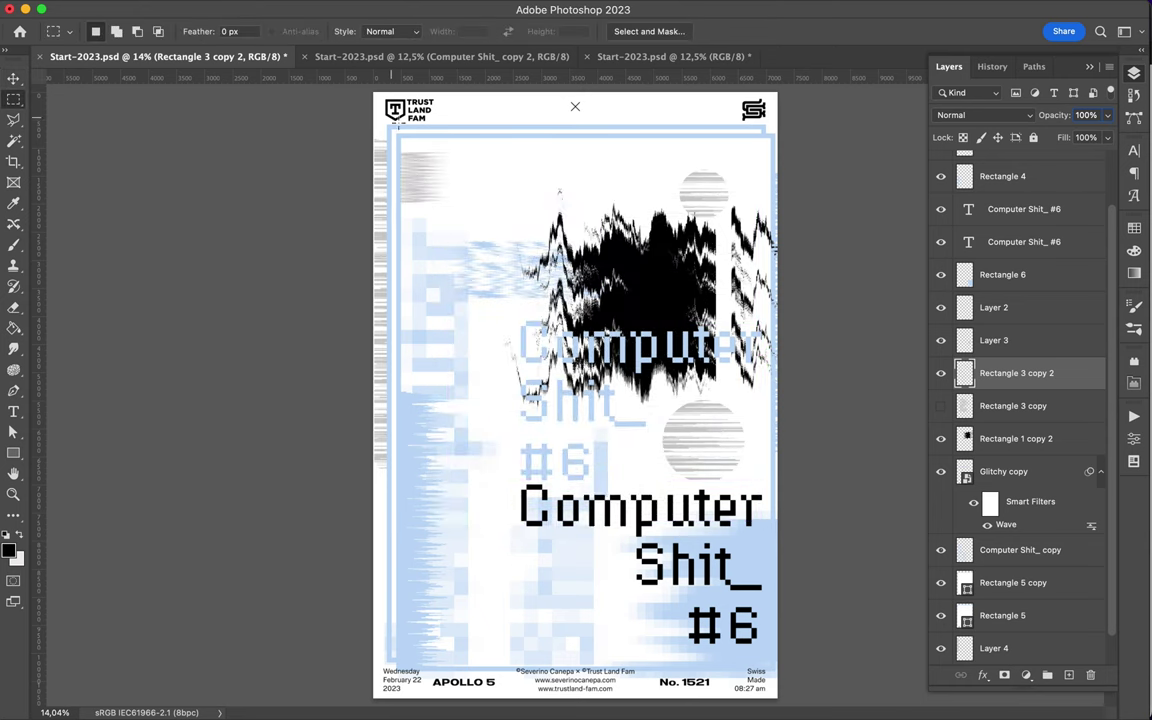
key(v)
click(404, 470)
Copy an oval glitch patch to a new layer and move the black glitch to the upper left, above Rectangle 5 copy
mouse_move(620, 305)
mouse_down()
mouse_move(621, 265)
mouse_move(527, 199)
mouse_up()
key(shift+m)
key(super+j)
key(v)
drag(580, 240, 512, 383)
mouse_move(676, 270)
mouse_down()
mouse_move(563, 268)
mouse_move(732, 260)
mouse_up()
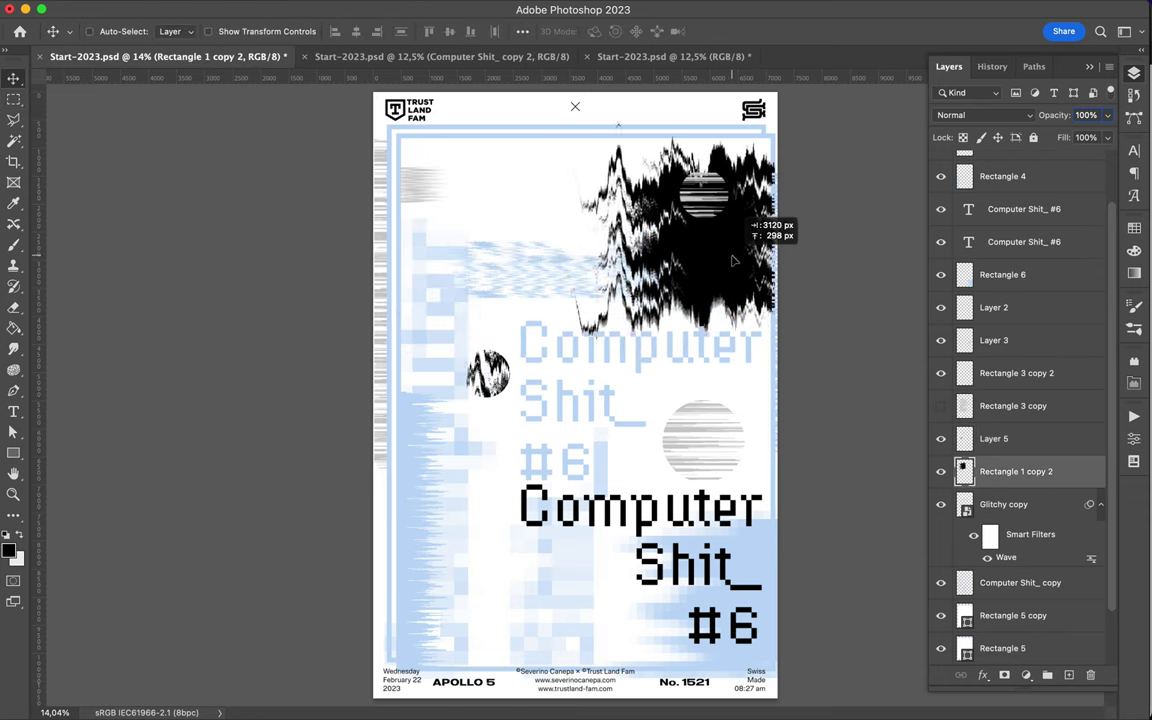
drag(732, 260, 522, 262)
mouse_move(1010, 471)
mouse_down()
mouse_move(1017, 596)
mouse_move(1017, 533)
mouse_up()
drag(571, 367, 571, 395)
Reposition the small glitch circle and striped circles, rotating one so its stripes run vertically
super+click(498, 437)
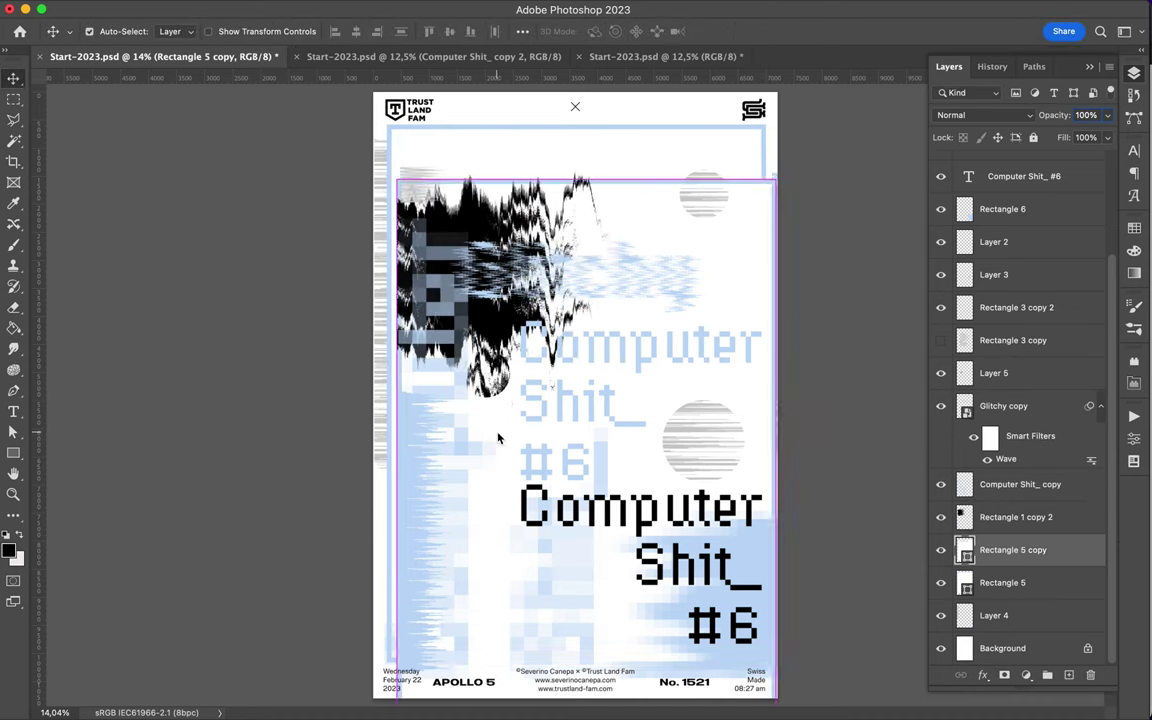
drag(498, 437, 500, 518)
super+click(674, 448)
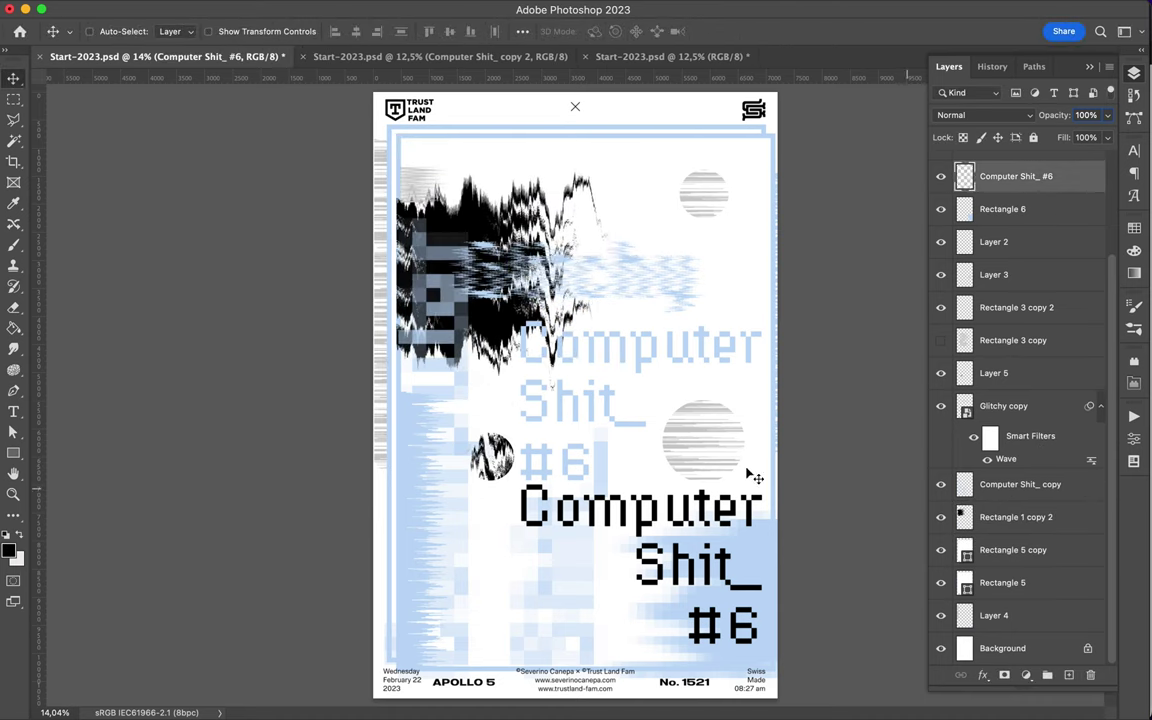
drag(753, 477, 705, 465)
key(ctrl+t)
drag(700, 380, 680, 440)
key(Return)
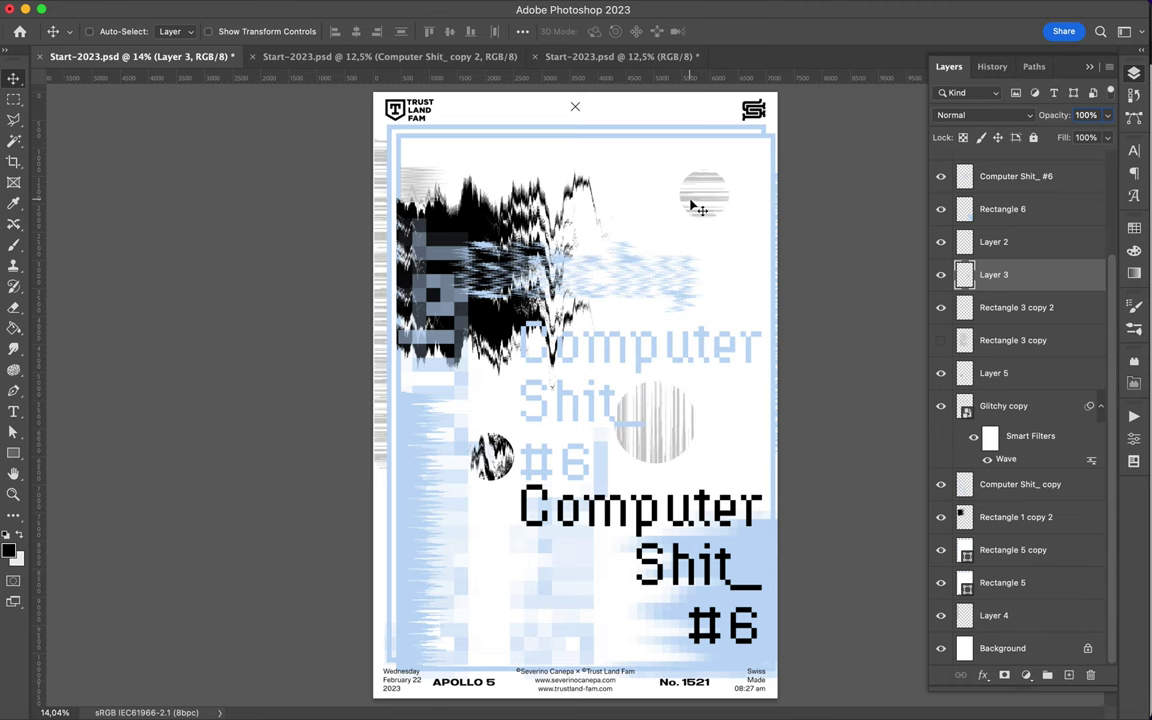
drag(692, 205, 721, 252)
drag(492, 457, 474, 468)
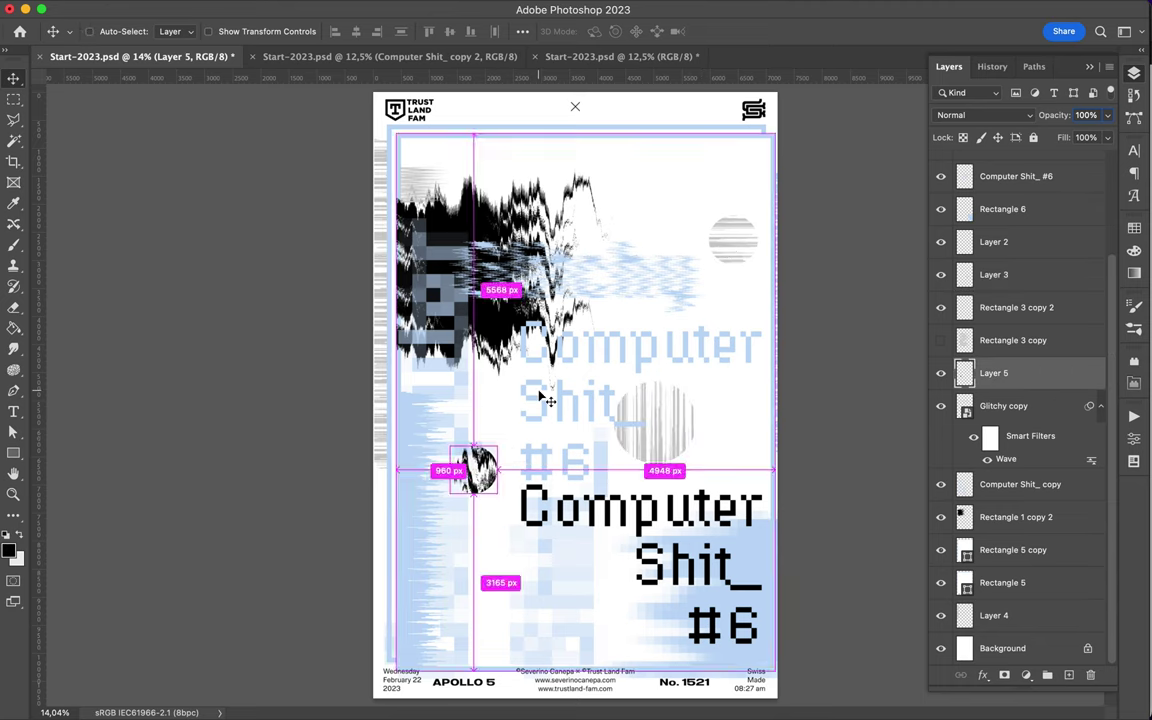
Place a light-blue outlined square near the top right and make stepped copies of it
key(u)
key(v)
mouse_move(679, 167)
mouse_down()
mouse_move(715, 203)
mouse_move(715, 220)
mouse_move(690, 190)
mouse_move(470, 580)
mouse_move(490, 575)
mouse_move(478, 590)
mouse_up()
click(1134, 73)
drag(478, 590, 513, 563)
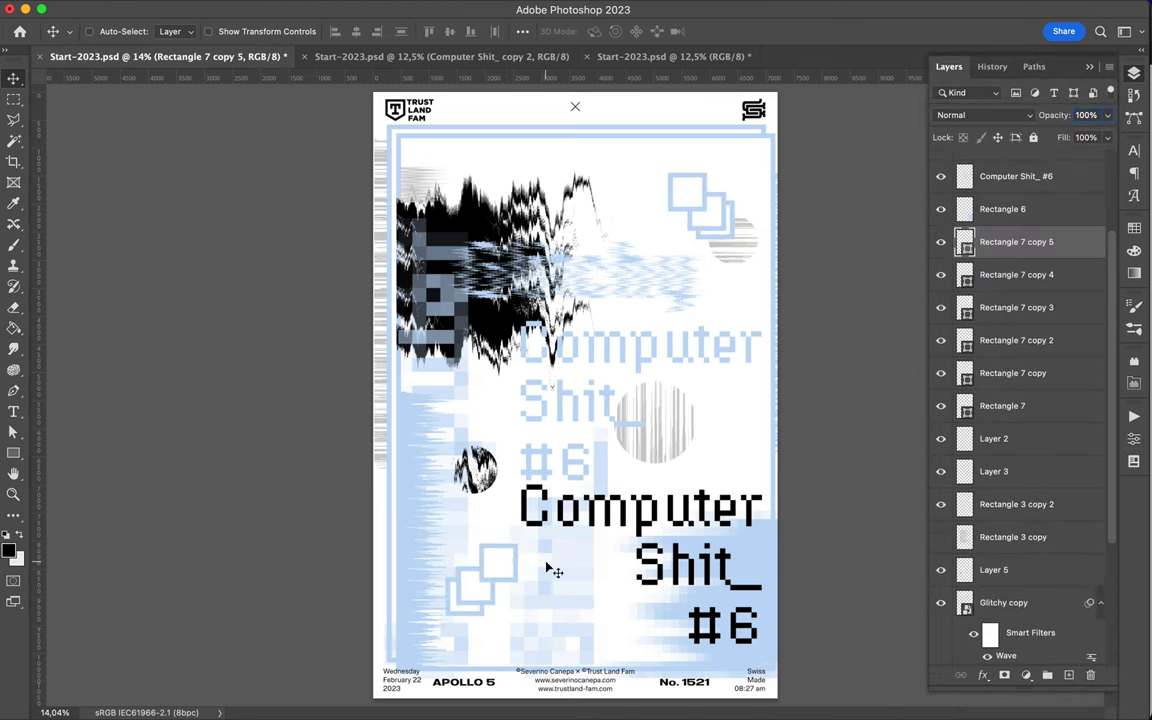
Select the 'Computer Shit_ #6' layer and choose the Smudge tool's brush preset
ctrl+click(589, 473)
key(r)
click(100, 31)
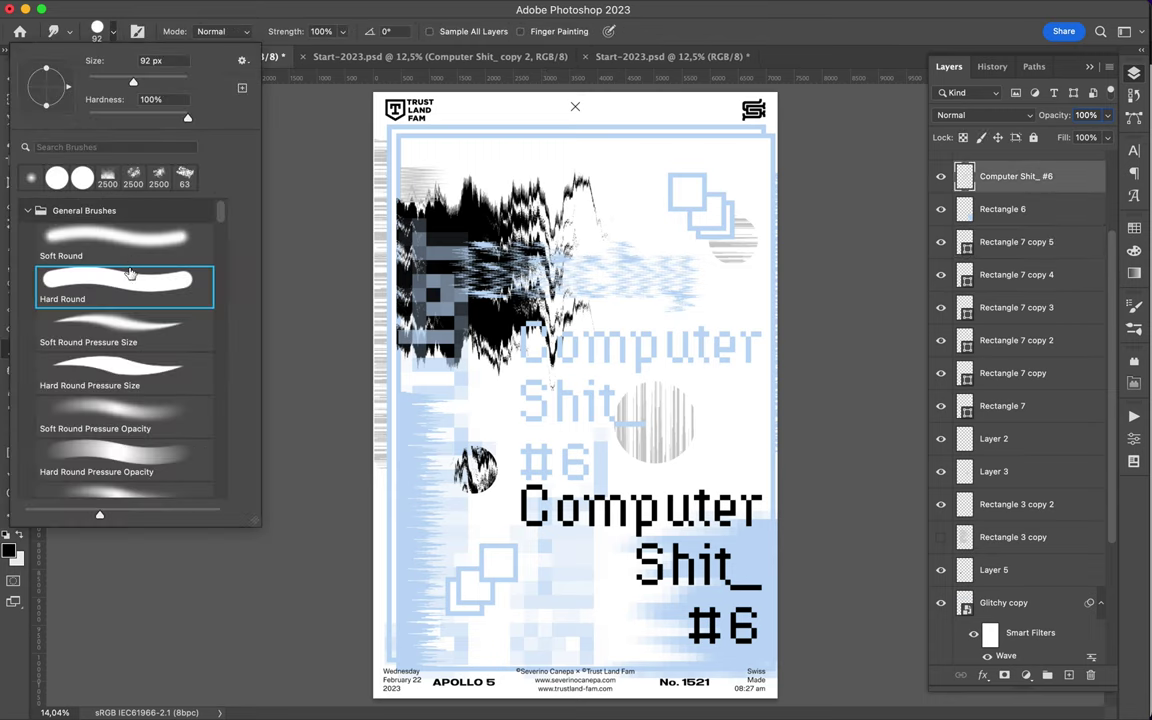
Smear the faded light-blue title with an enlarged smudge brush, then mark a small oval on Rectangle 4
key(Return)
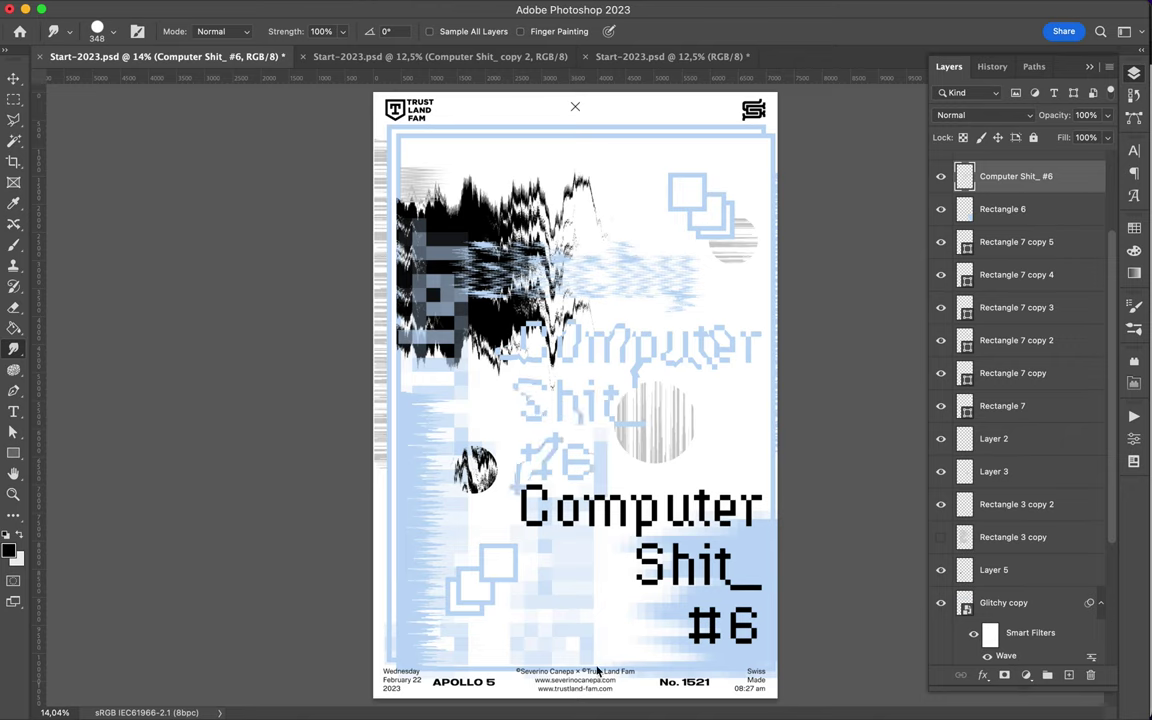
key(v)
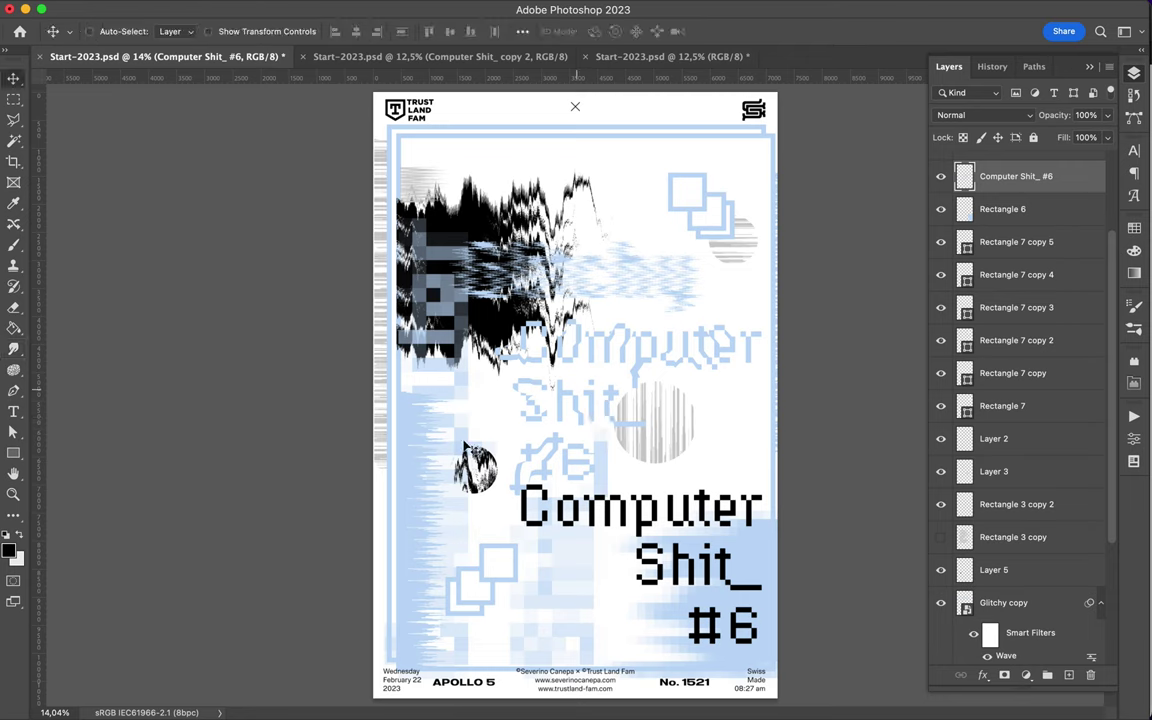
click(473, 467)
key(m)
drag(413, 484, 449, 517)
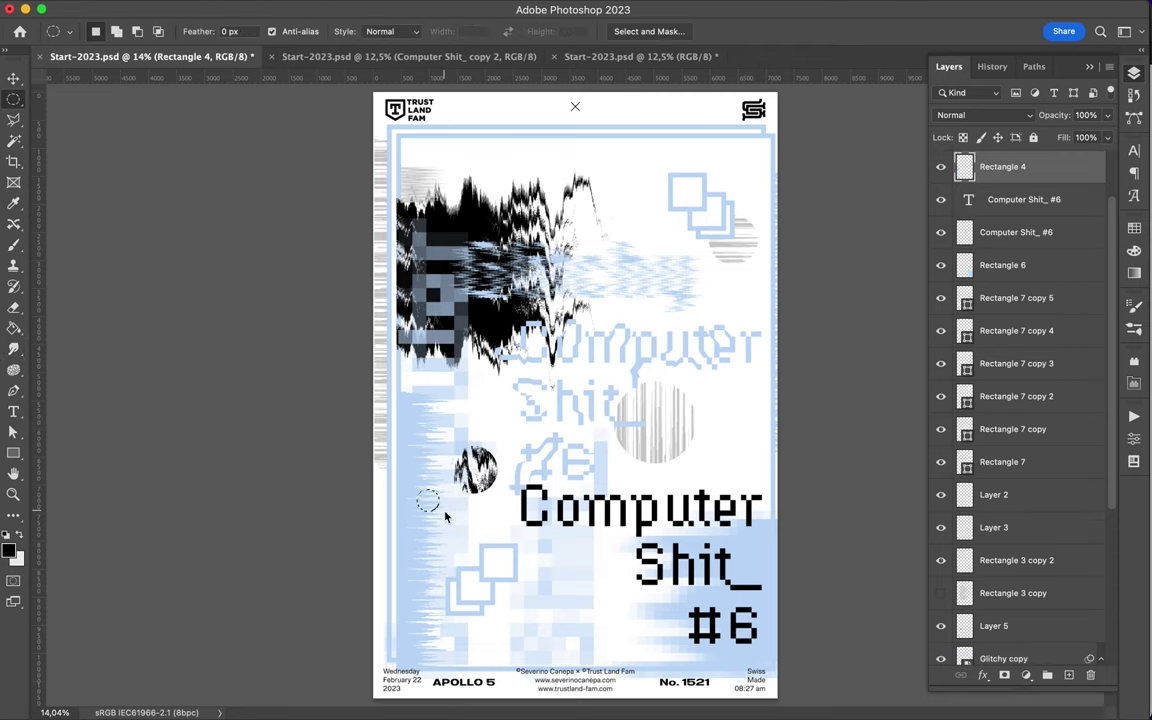
Copy the oval patch to new layers and enlarge the circle over the poster centre
key(ctrl+j)
key(v)
key(ctrl+j)
key(ctrl+t)
drag(508, 447, 600, 280)
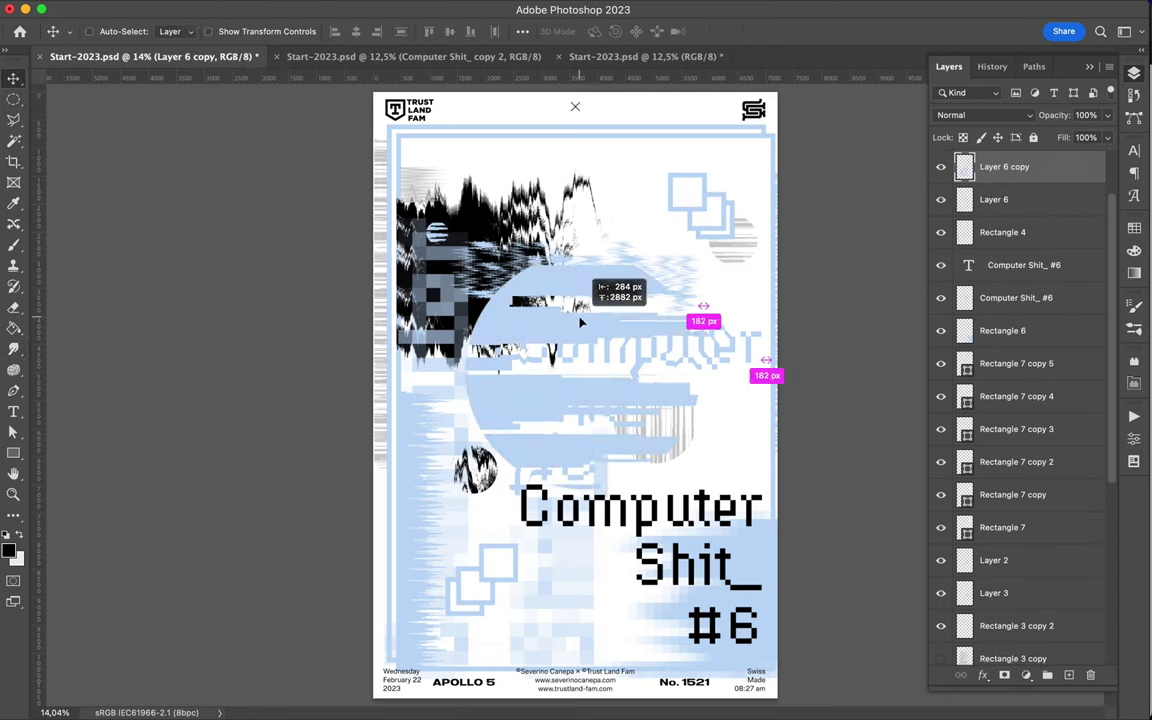
key(Return)
click(373, 8)
Apply a square-type Wave distortion, shift the shape, and move Layer 6 copy below Rectangle 3 copy 2
click(630, 326)
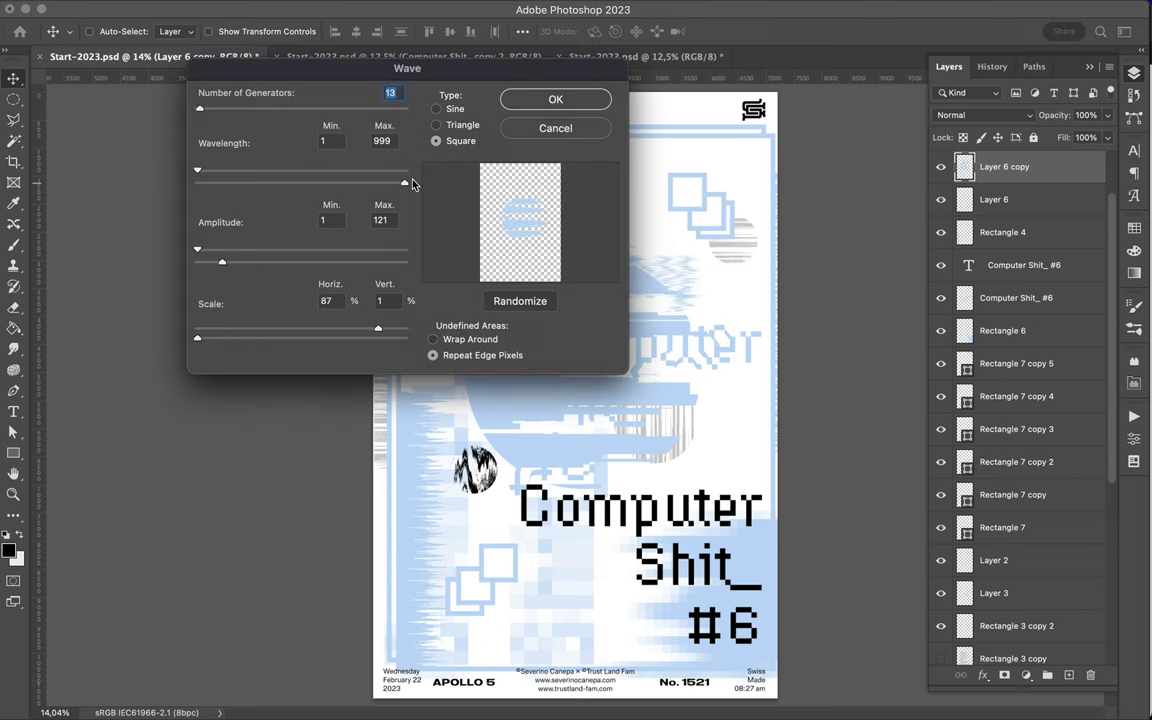
click(575, 99)
click(371, 9)
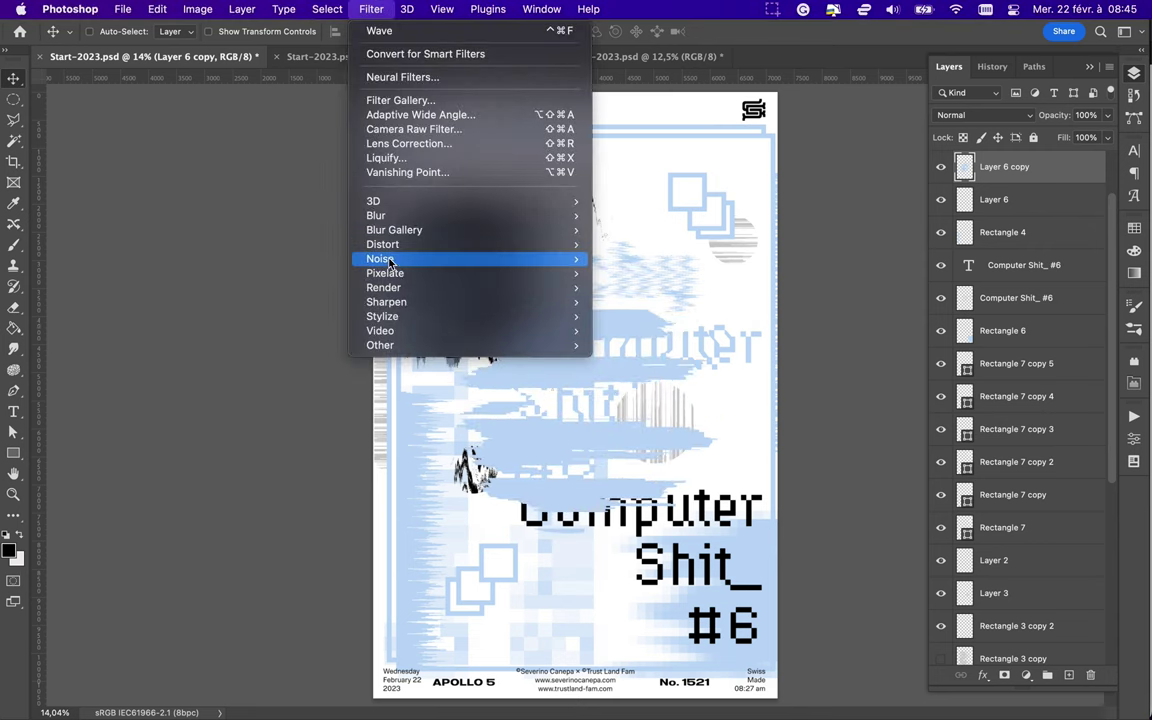
click(620, 345)
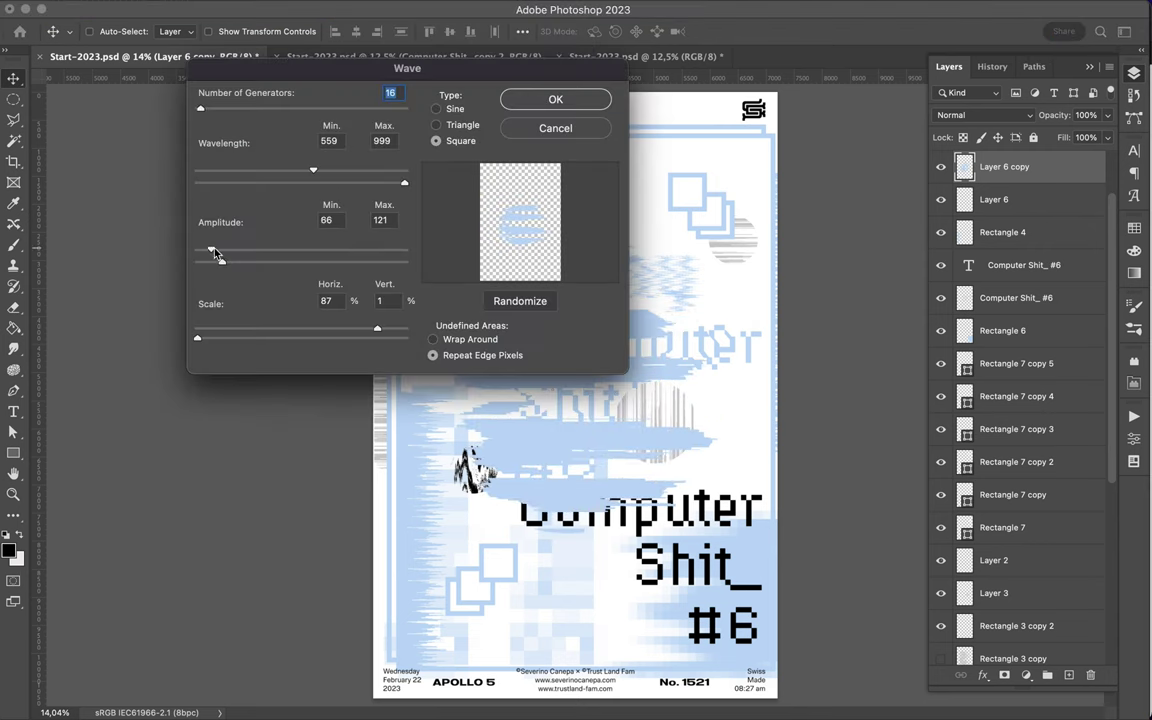
click(545, 99)
drag(574, 176, 600, 174)
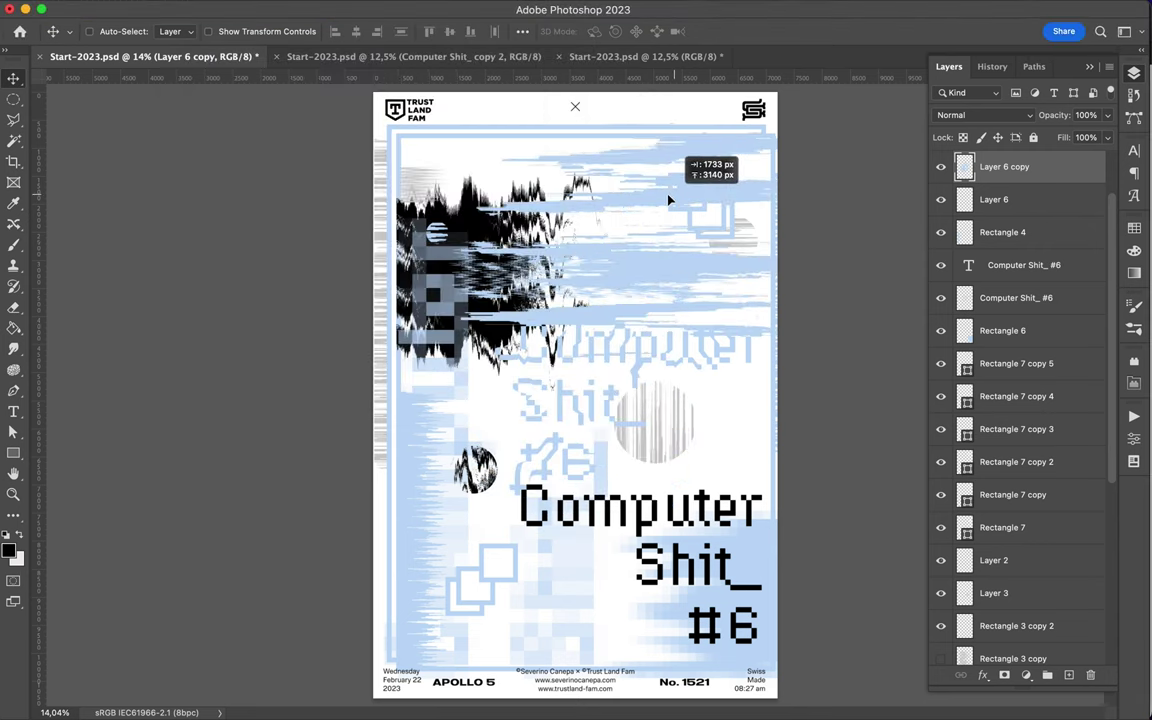
drag(1022, 494, 1010, 640)
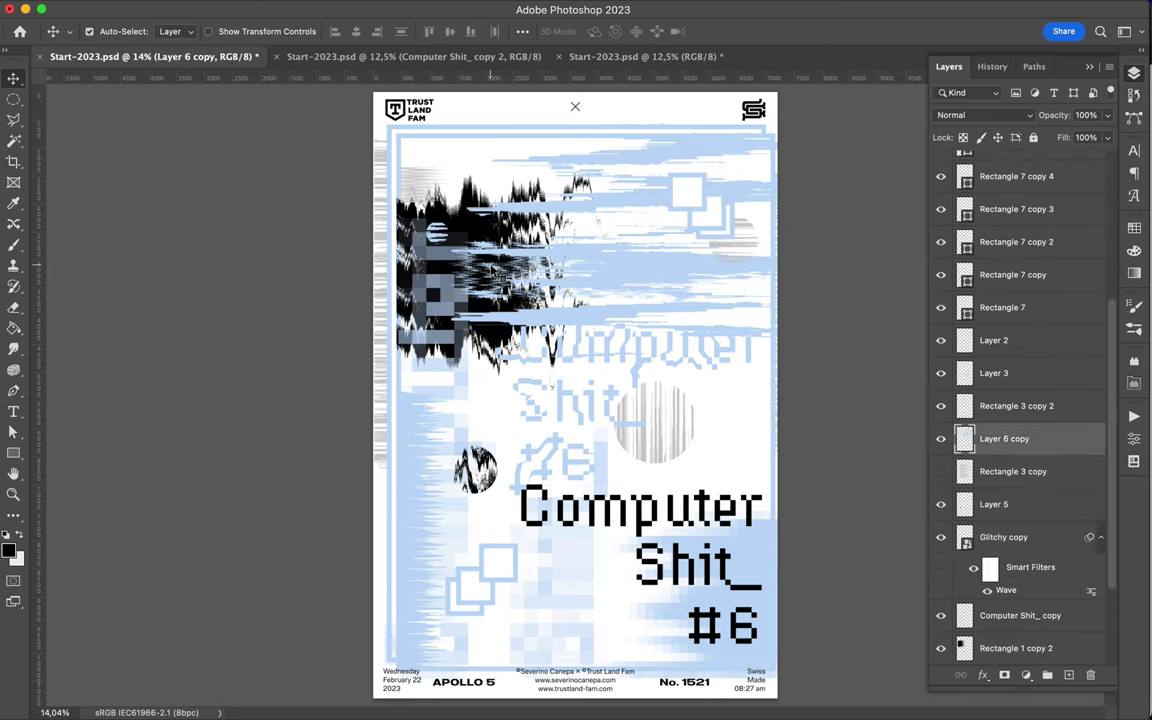
Duplicate Glitchy copy and clip it to a new black rectangle near the bottom
click(1003, 537)
drag(505, 513, 468, 627)
key(u)
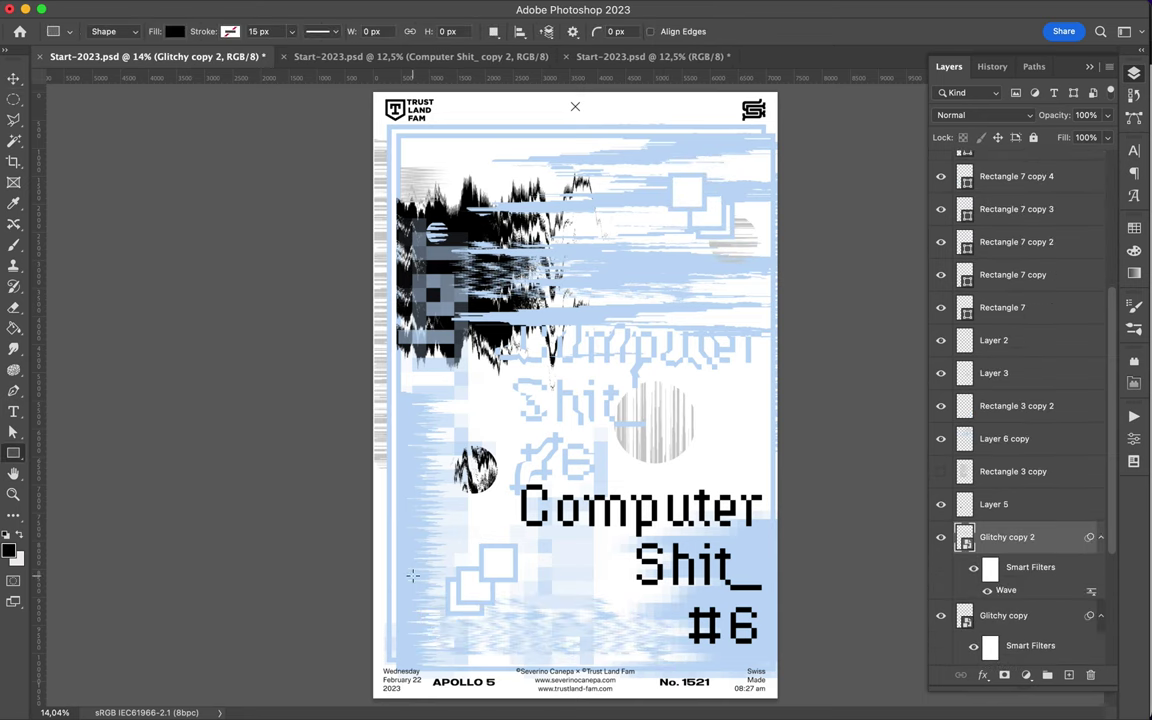
drag(405, 563, 777, 700)
click(1134, 73)
key(ctrl+alt+g)
key(v)
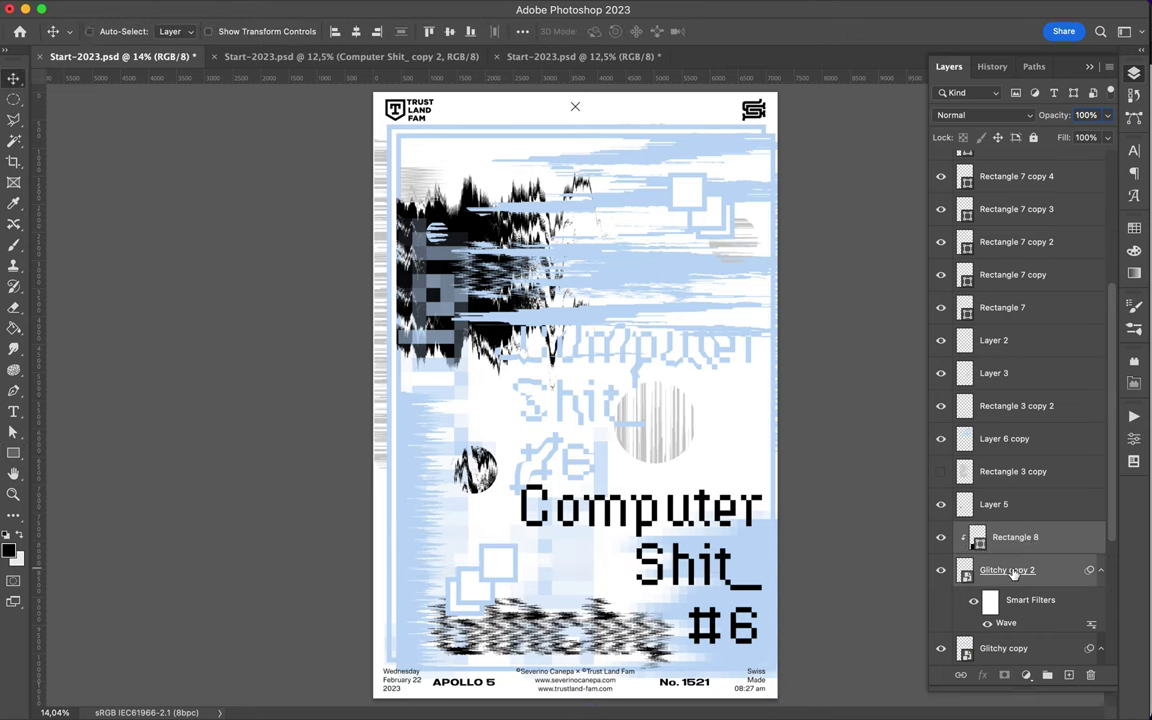
drag(510, 590, 470, 525)
Move the grey striped circle up-left and duplicate the black circle near the top
mouse_move(665, 458)
mouse_down()
mouse_move(630, 428)
mouse_move(500, 432)
mouse_move(436, 172)
mouse_move(424, 172)
mouse_up()
key(ctrl+t)
key(Return)
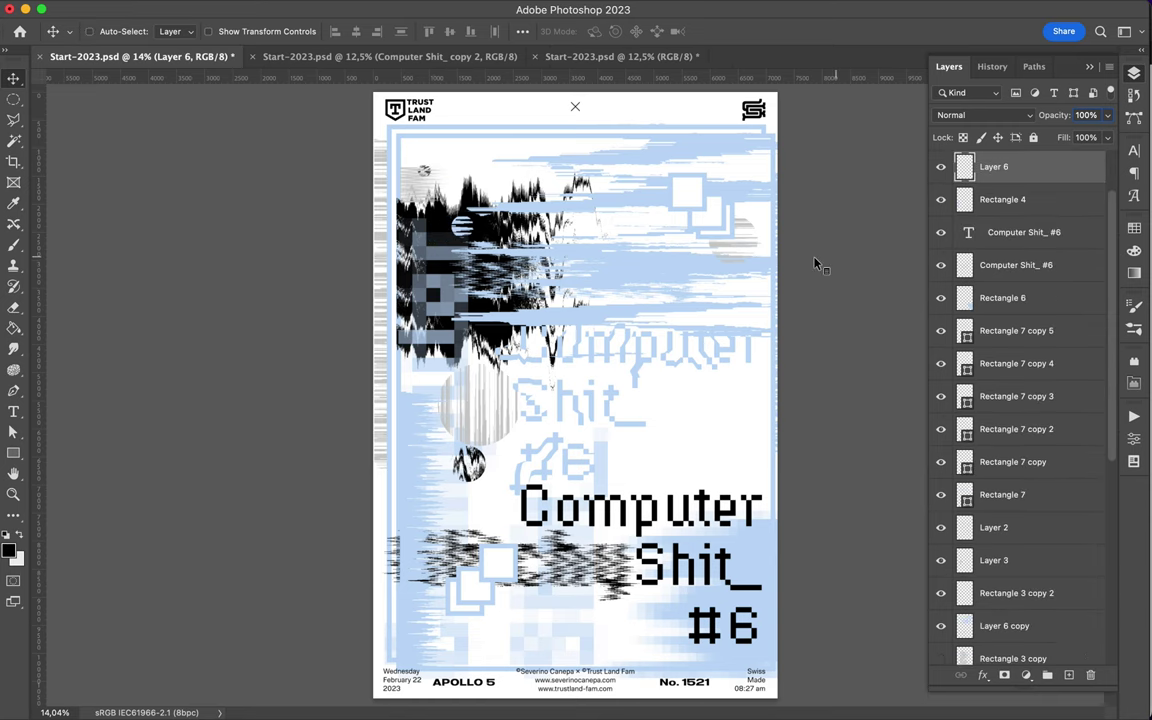
drag(733, 243, 734, 262)
drag(500, 447, 459, 427)
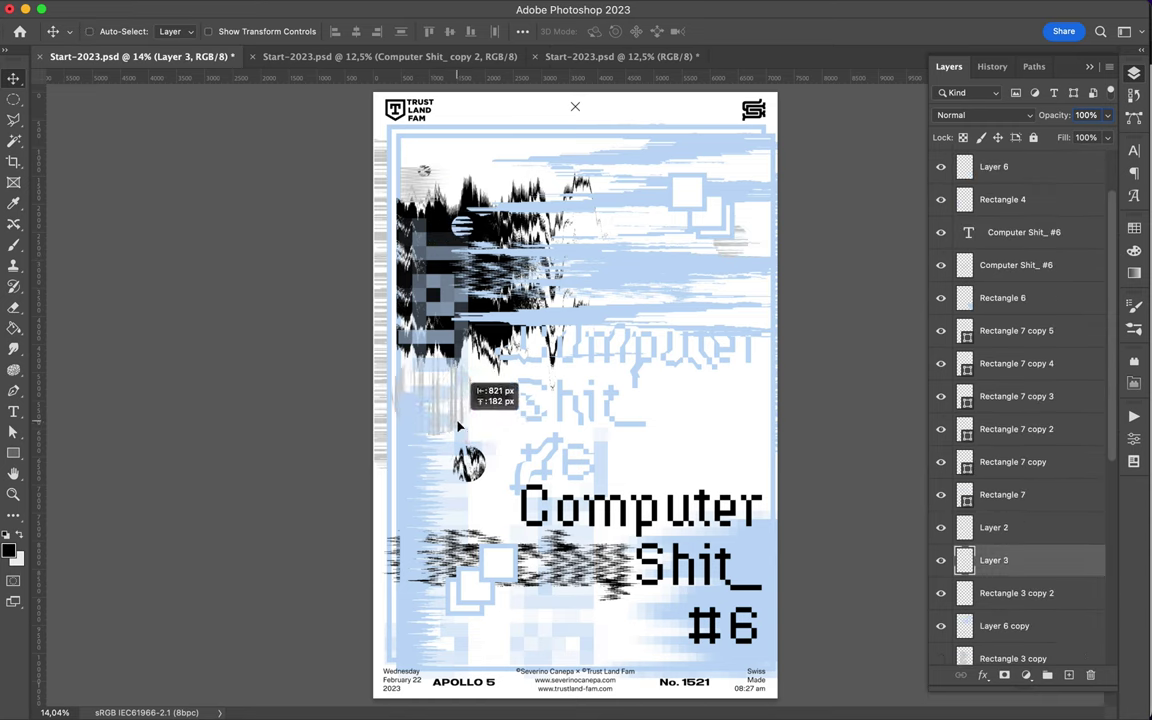
Delete the clipped black glitch strip and the grey striped circle
super+click(480, 560)
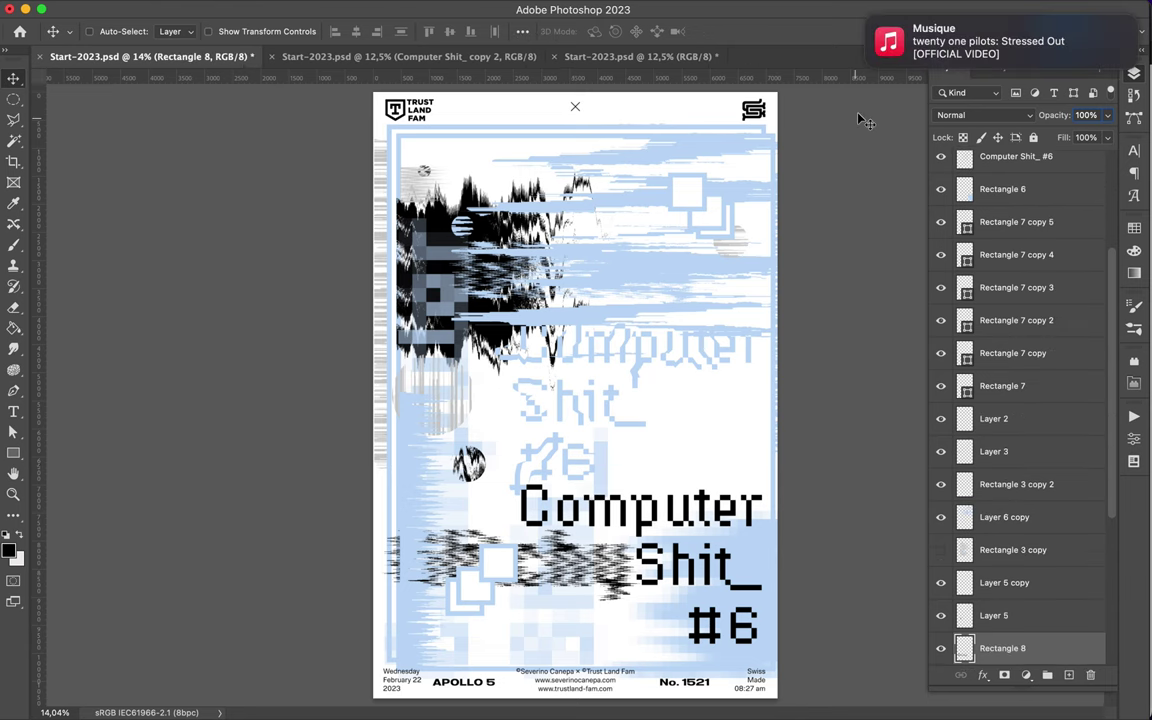
mouse_move(480, 560)
mouse_down()
mouse_move(358, 505)
mouse_move(360, 612)
mouse_up()
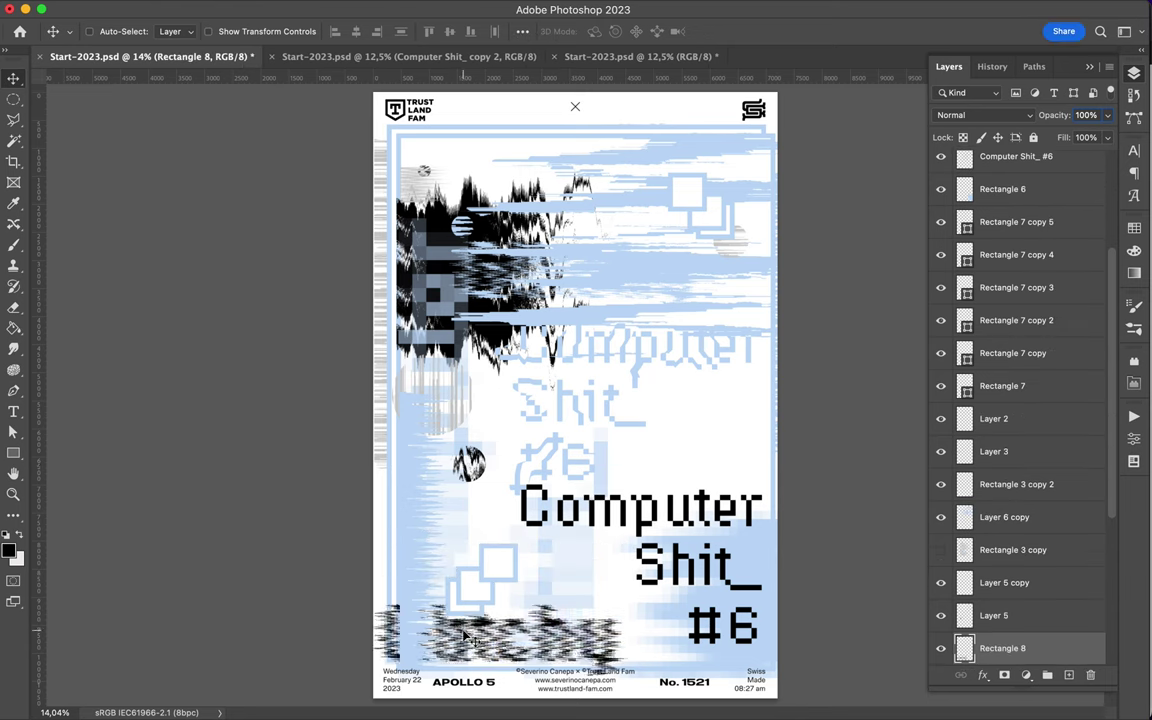
key(BackSpace)
super+click(458, 430)
key(BackSpace)
super+click(493, 343)
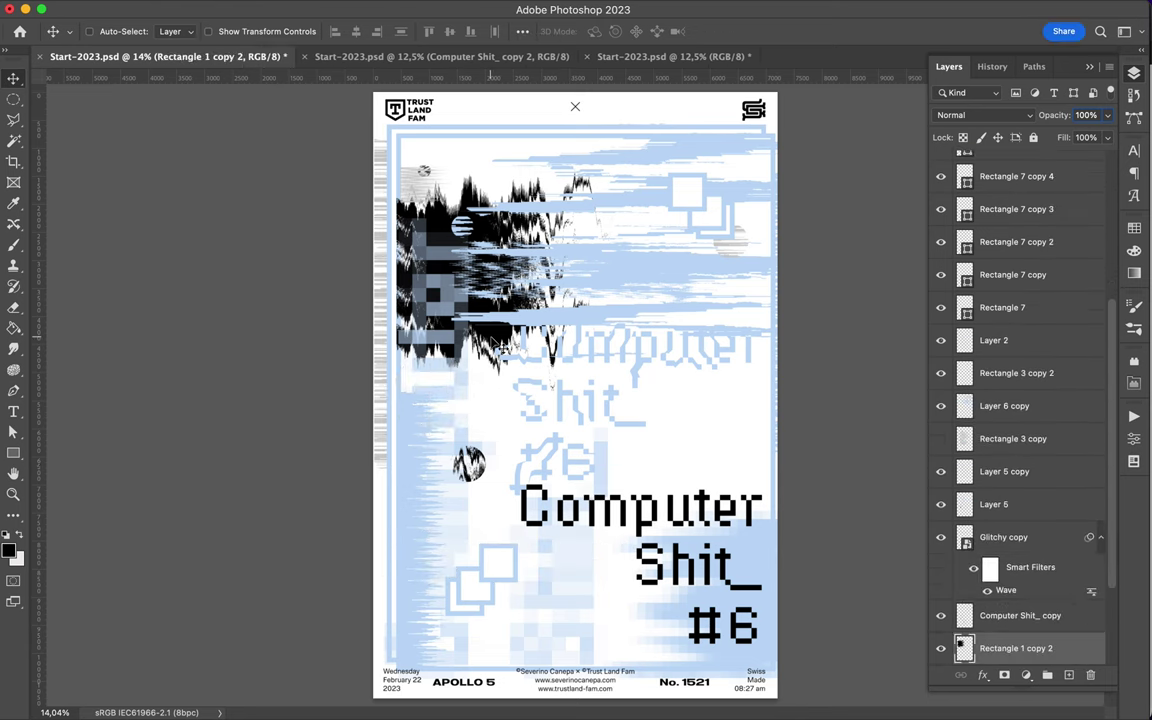
Smear the dark glitch pixels rightward with an enlarged smudge brush
click(13, 349)
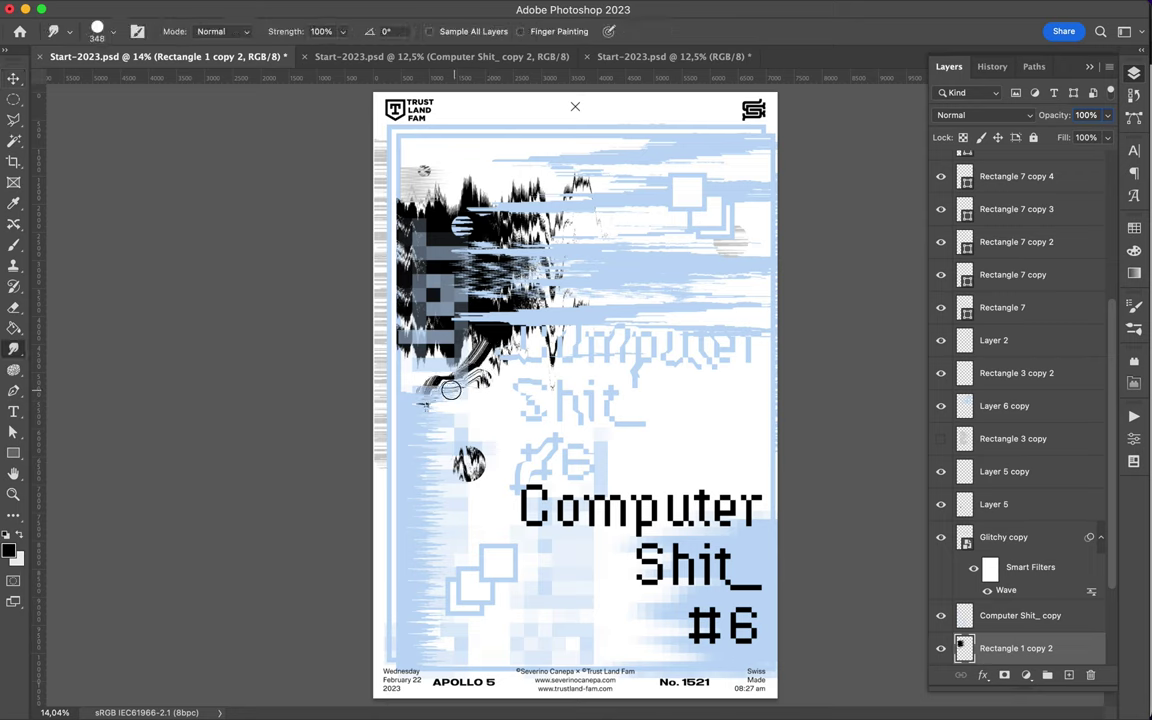
click(97, 31)
drag(130, 82, 192, 87)
mouse_move(470, 230)
mouse_down()
mouse_move(594, 260)
mouse_move(626, 255)
mouse_up()
Copy an oval area to a new layer, smudge it into streaks, and move it across the top
key(m)
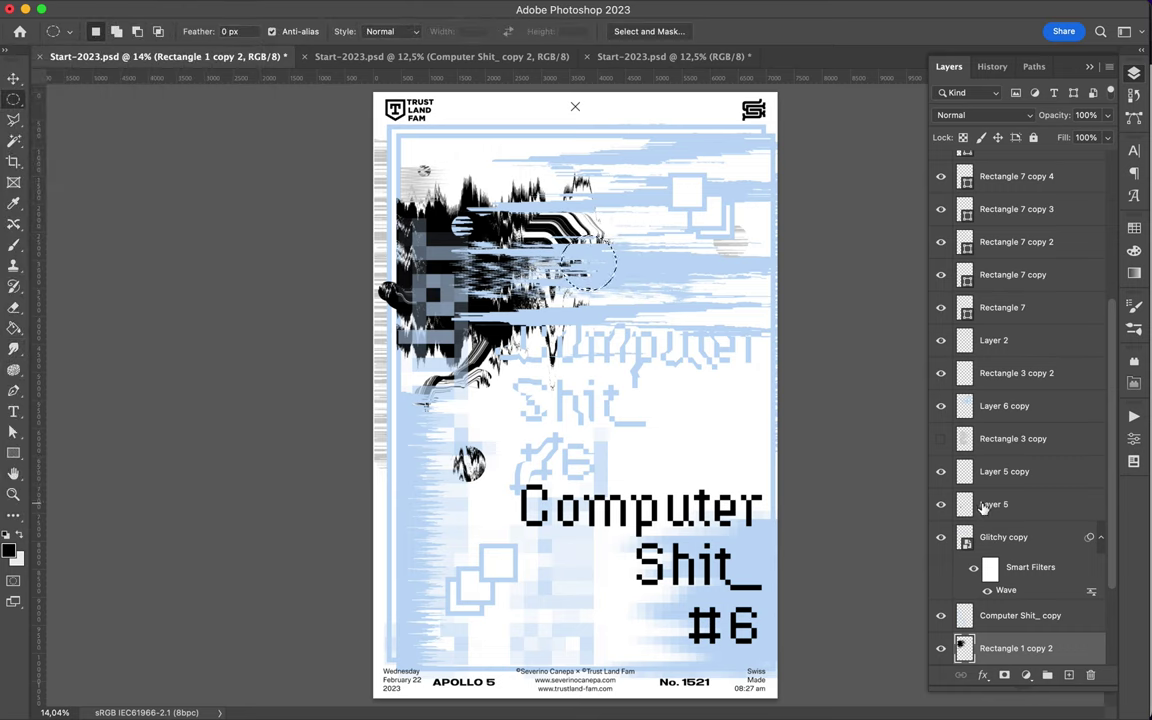
key(ctrl+j)
click(14, 349)
drag(540, 240, 650, 320)
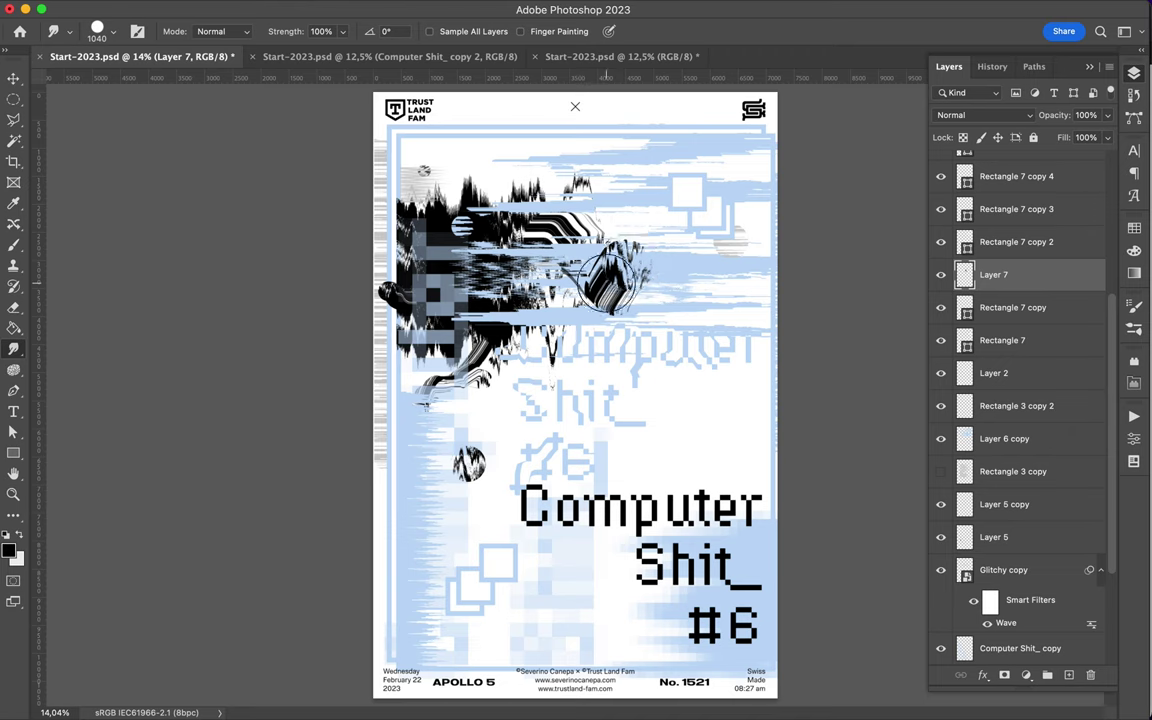
key(v)
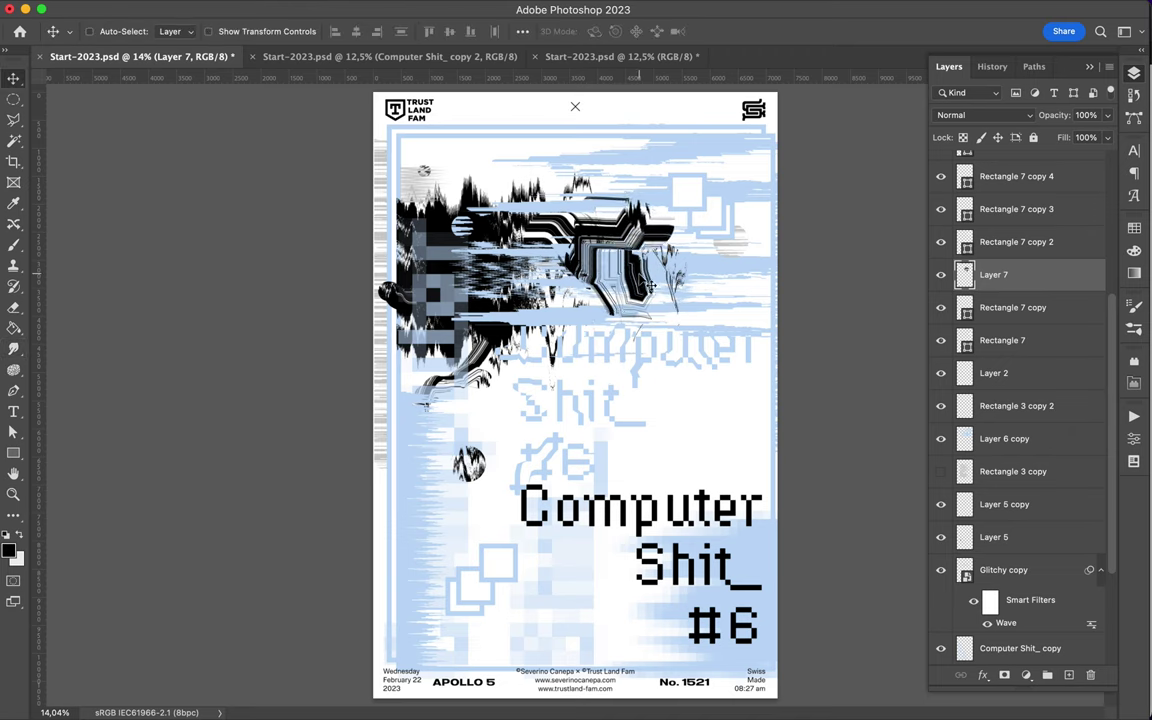
drag(560, 250, 604, 290)
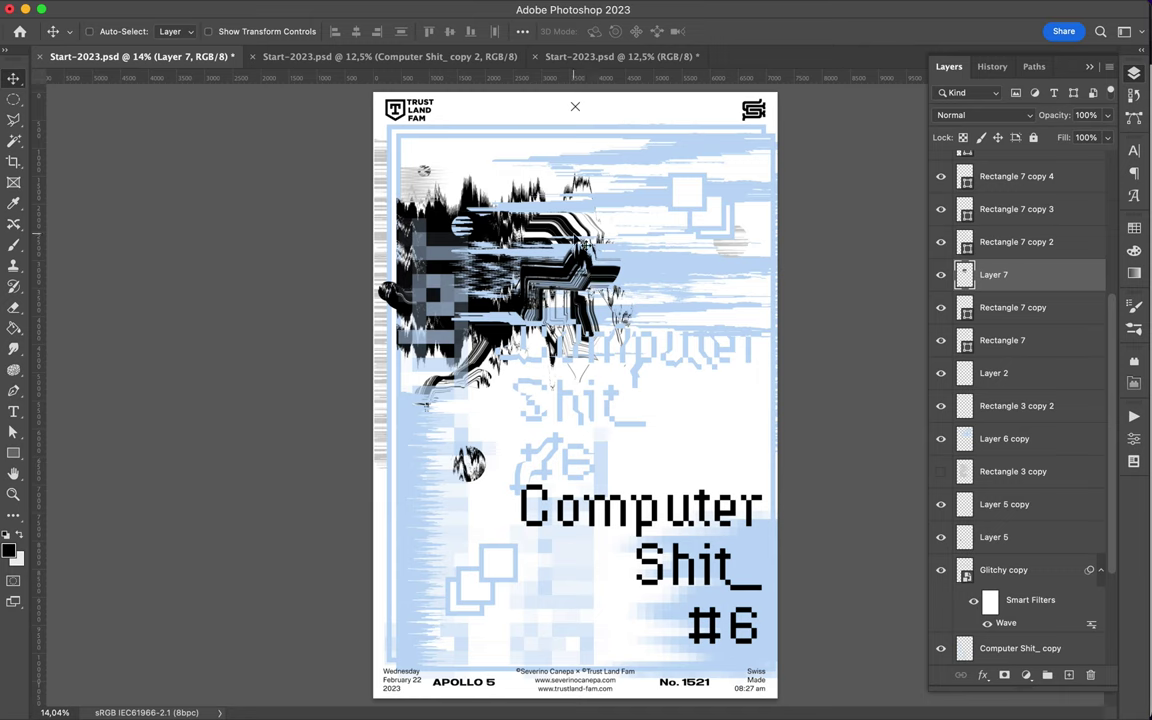
Shrink Rectangle 5 copy 2 into a narrow tall bar and duplicate it with a slight offset
ctrl+click(512, 416)
key(ctrl+t)
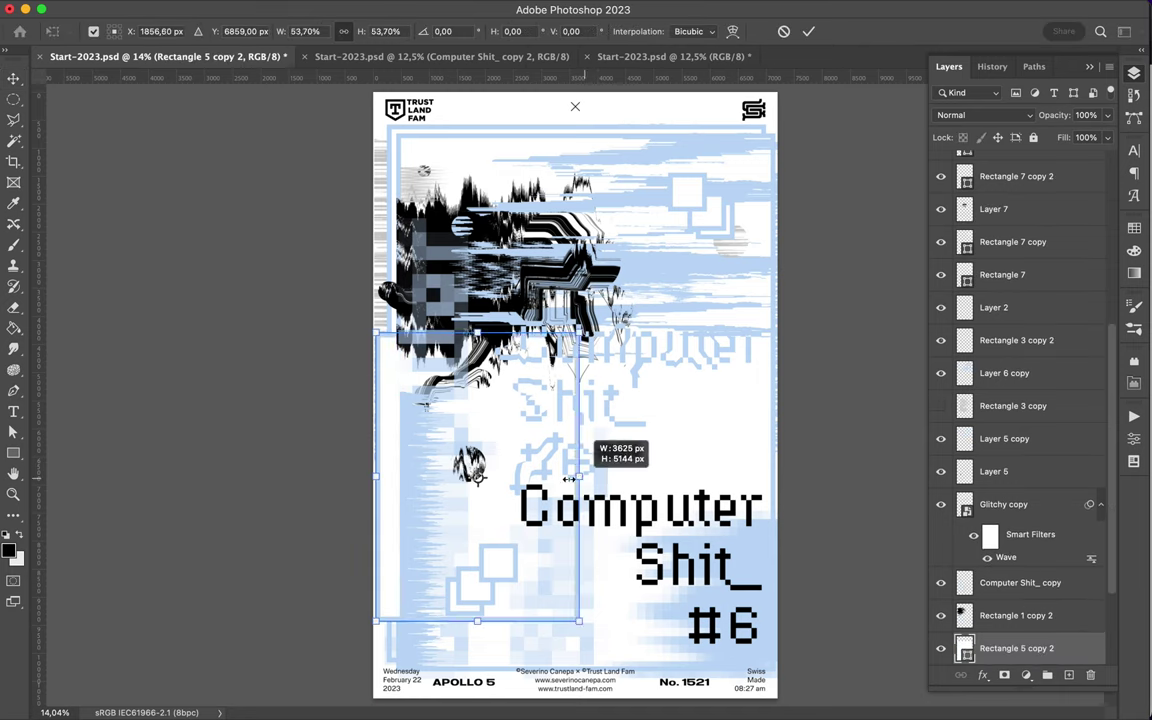
drag(684, 635, 495, 561)
key(Return)
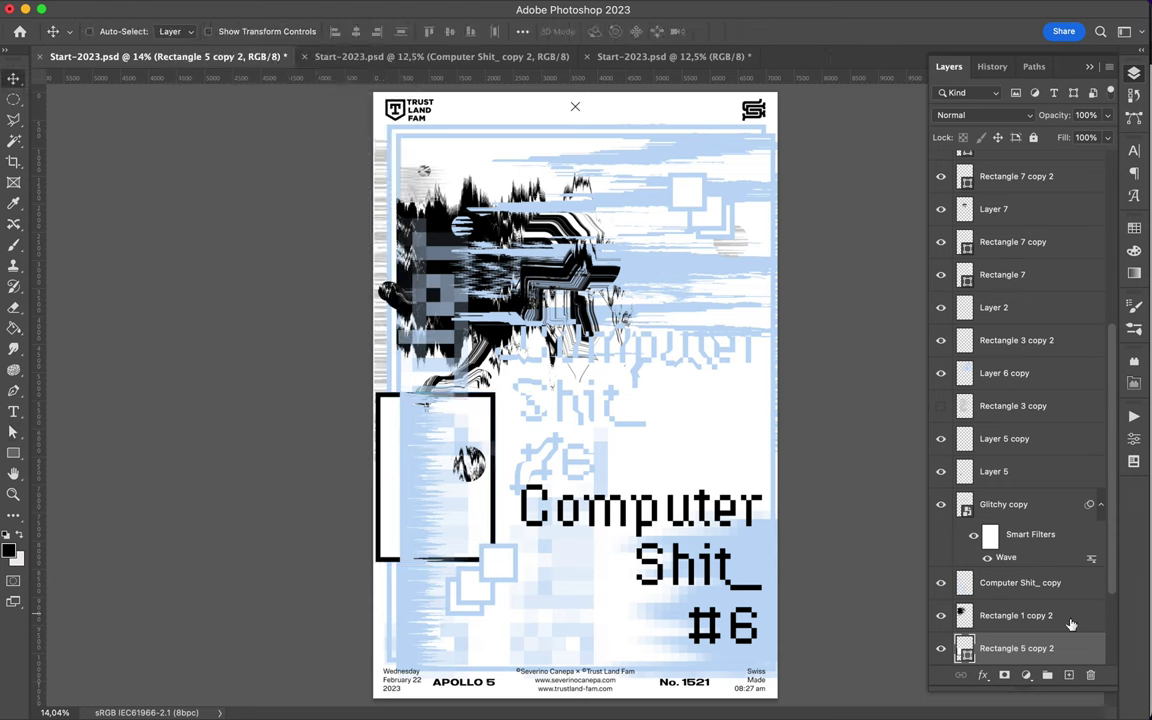
key(ctrl+t)
mouse_move(494, 477)
mouse_down()
mouse_move(411, 477)
mouse_move(403, 508)
mouse_move(429, 517)
mouse_up()
key(Return)
key(ctrl+t)
key(Return)
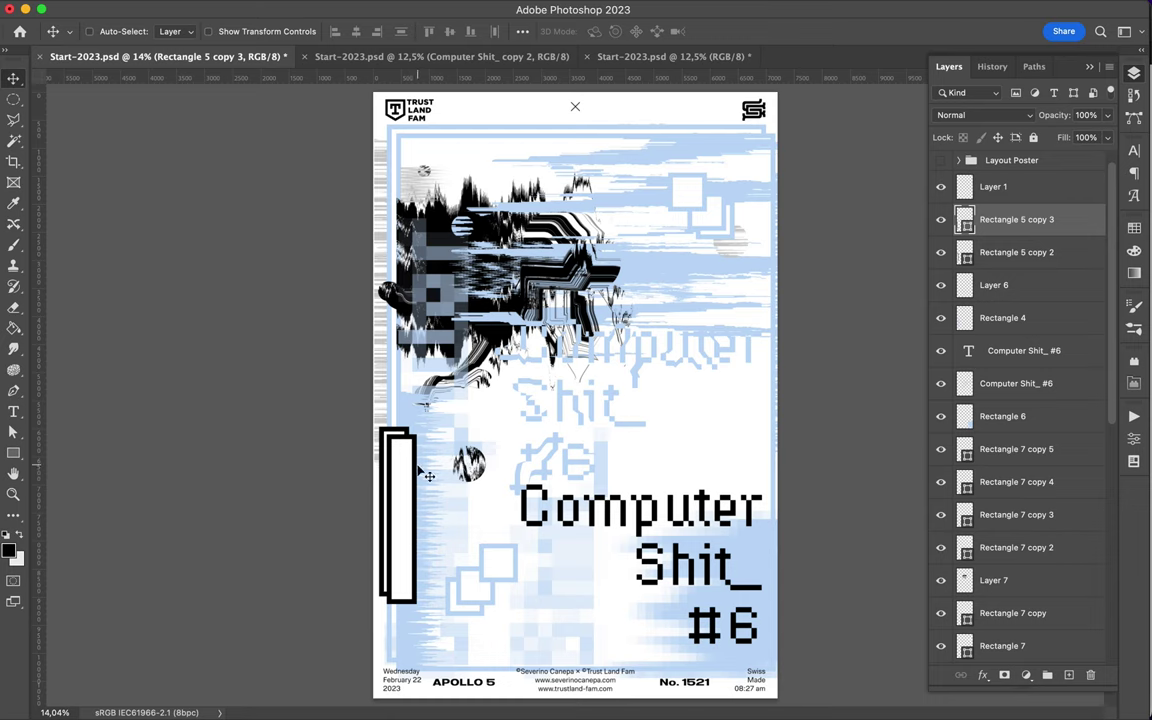
Move Layer 4 just below Layer 1 and copy an oval area of the artwork to a new layer
ctrl+click(383, 388)
drag(994, 648, 994, 224)
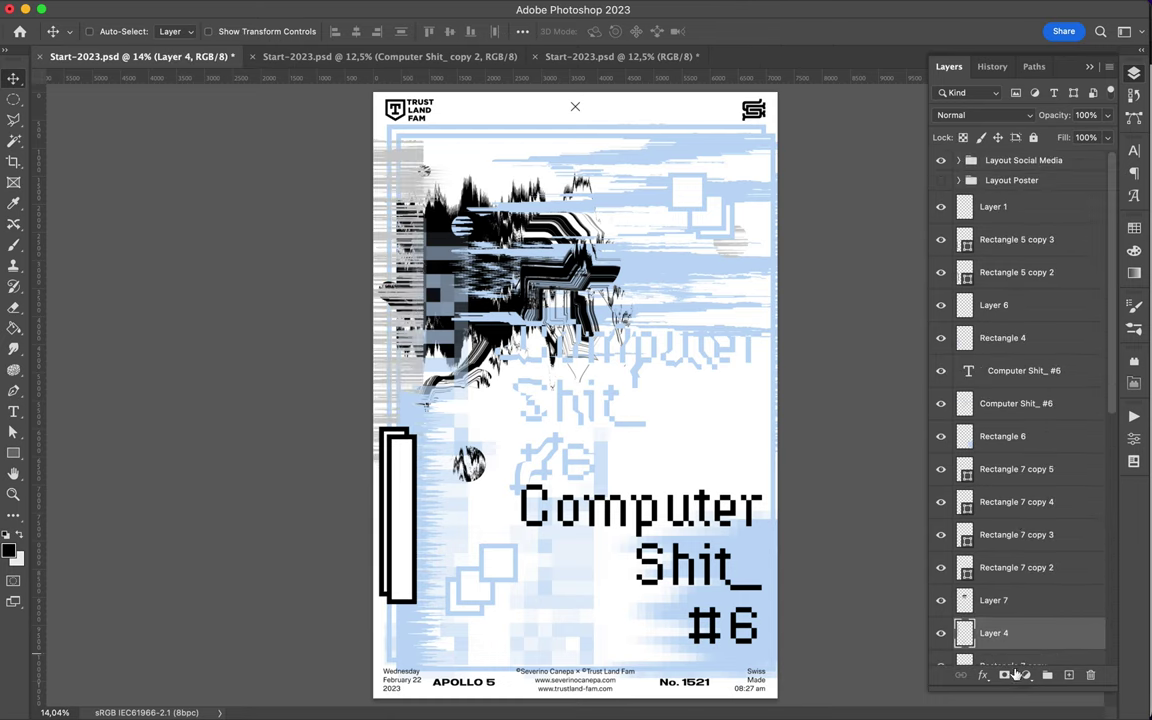
key(m)
mouse_move(400, 125)
mouse_down()
mouse_move(466, 330)
mouse_move(432, 624)
mouse_up()
key(ctrl+j)
key(v)
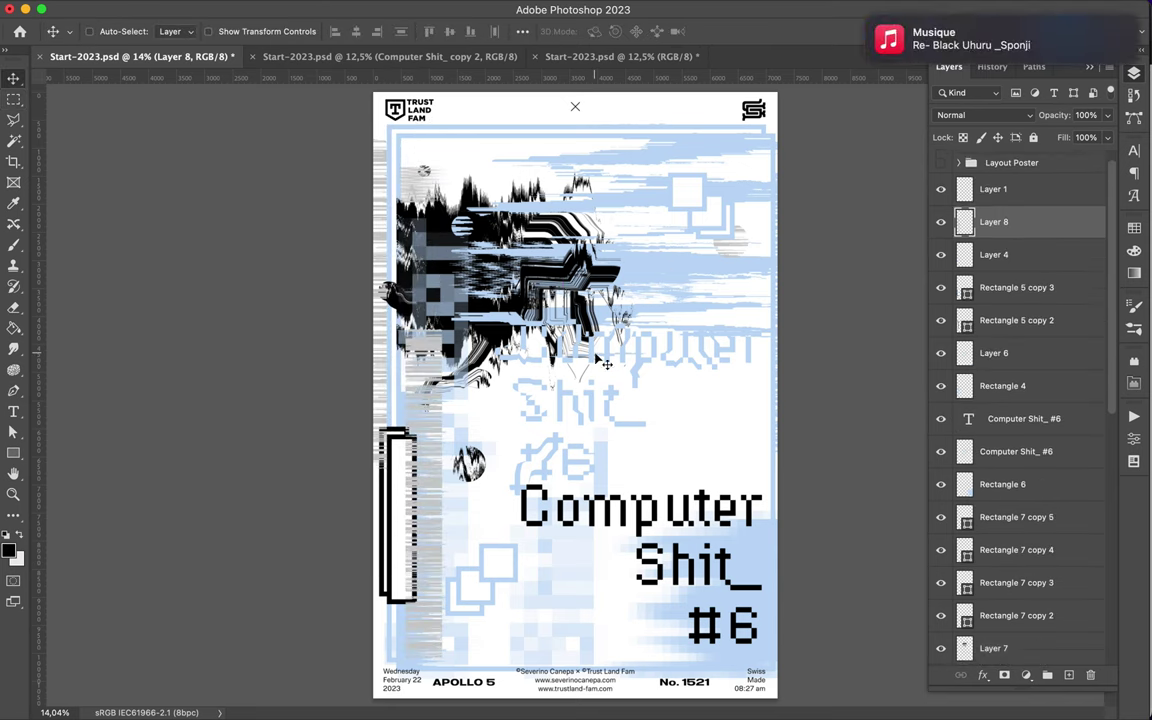
Select a small square area and add a new empty layer, undoing a test grey brush dab
key(shift+m)
drag(541, 230, 588, 276)
key(v)
click(500, 520)
key(ctrl+shift+alt+n)
key(b)
click(561, 607)
key(ctrl+z)
Smear the small striped sphere into streaks with a 380 px Smudge brush
key(s)
right_click(577, 624)
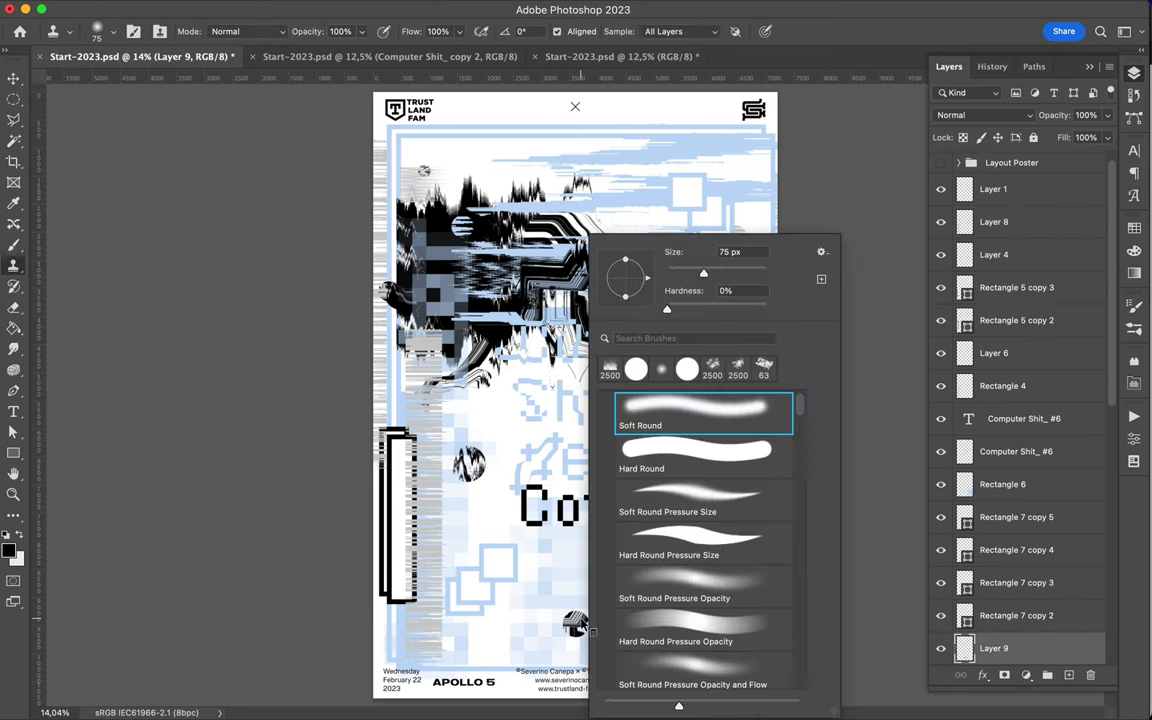
key(Escape)
click(15, 352)
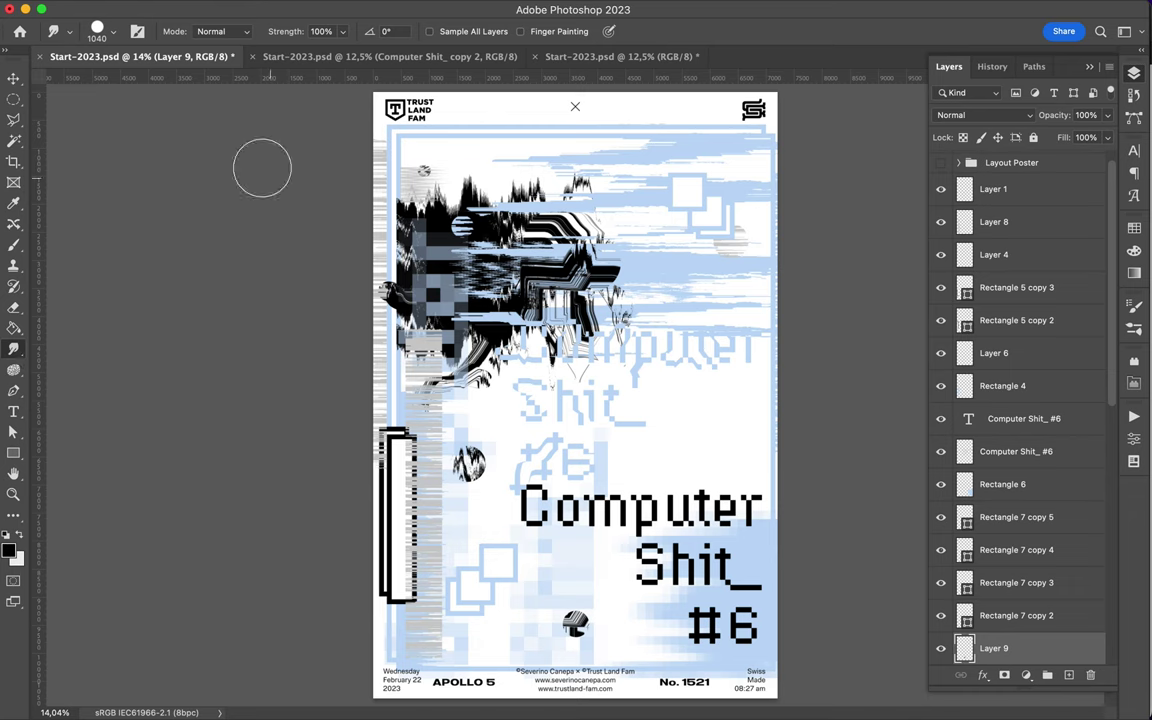
click(113, 31)
drag(158, 76, 172, 83)
key(Return)
drag(575, 624, 607, 626)
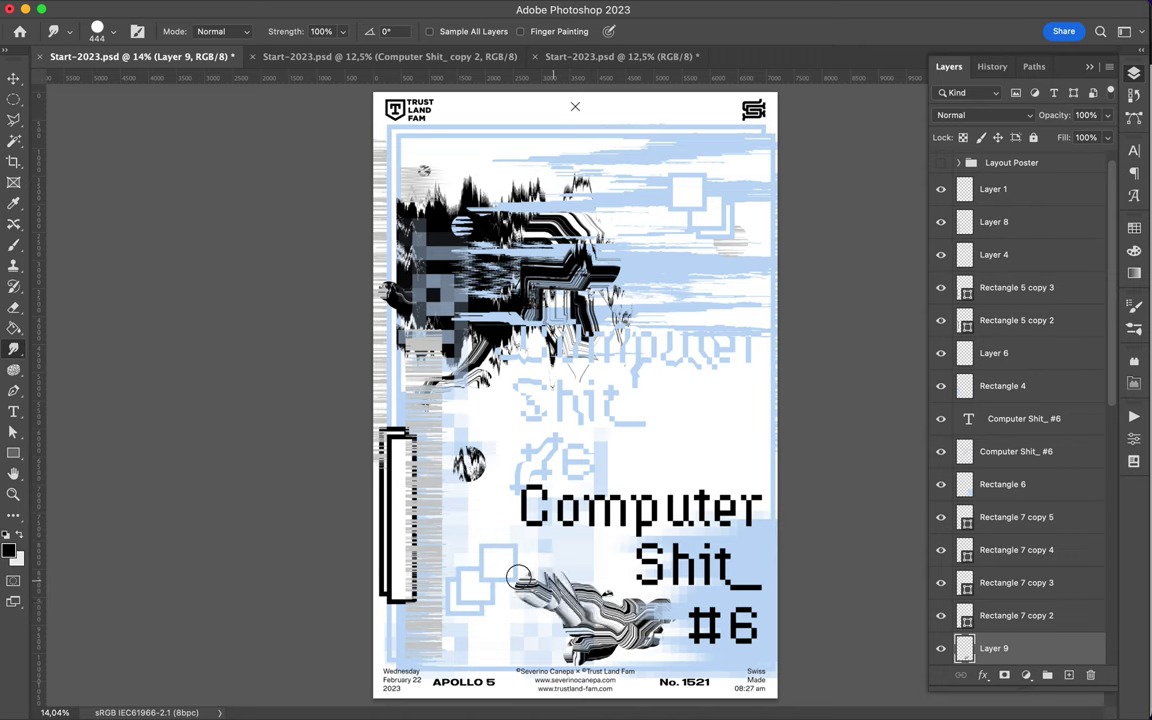
Shift the Rectangle 3 copy 2 glitch artwork at the top-left slightly upward
key(v)
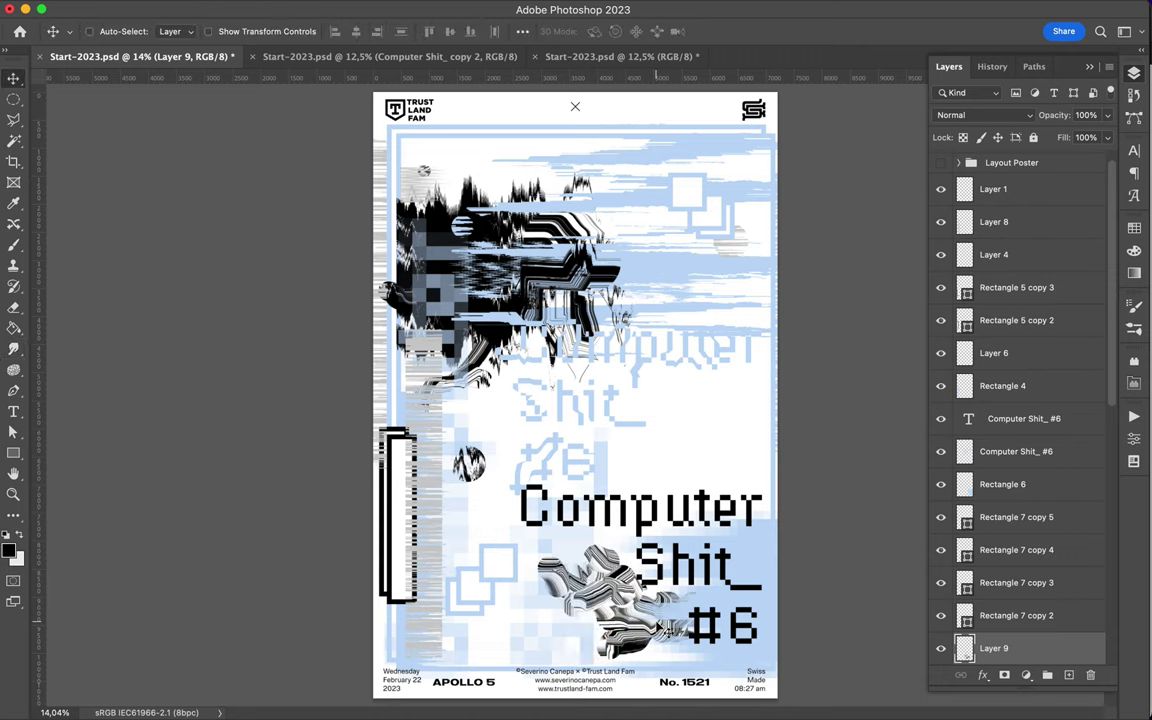
ctrl+click(425, 215)
drag(425, 215, 412, 198)
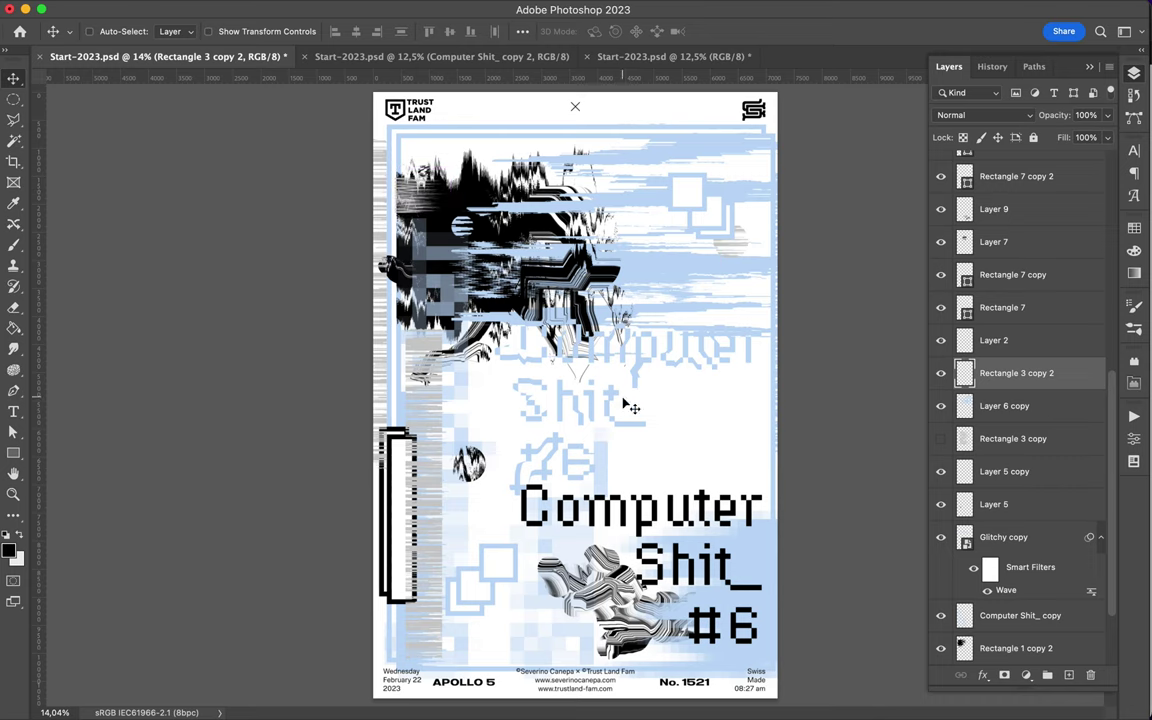
Nudge Layer 6 copy's light-blue rectangles slightly, then save the poster
drag(644, 258, 667, 267)
key(ctrl+s)
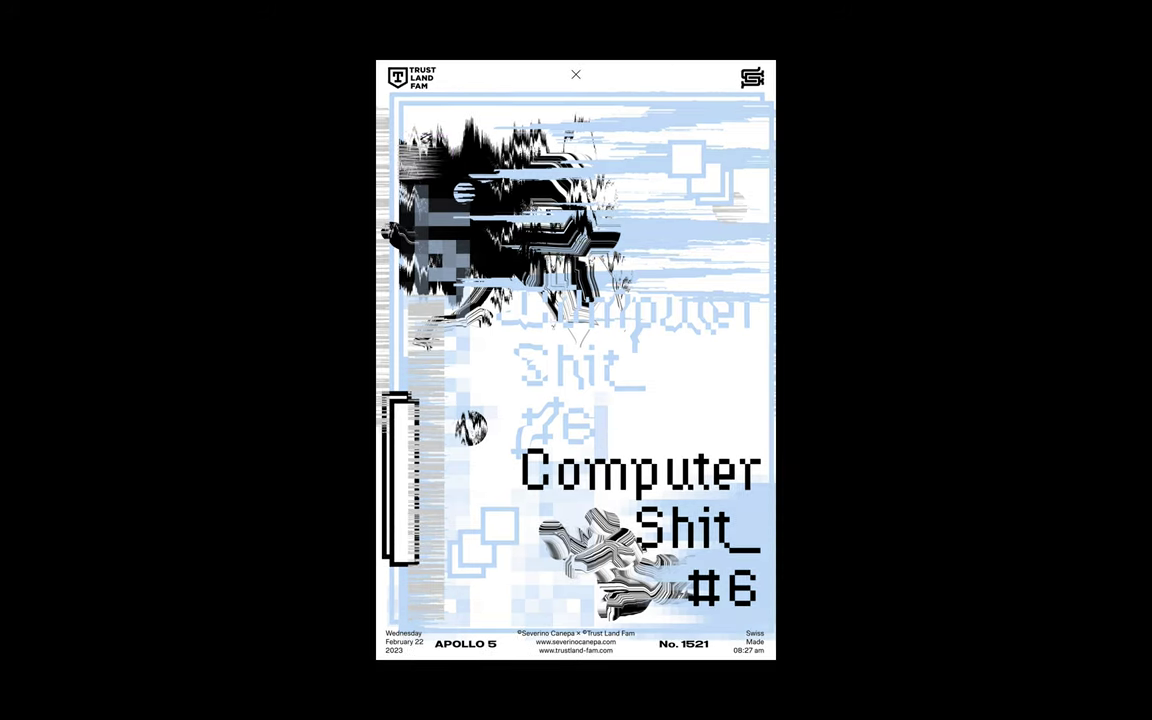